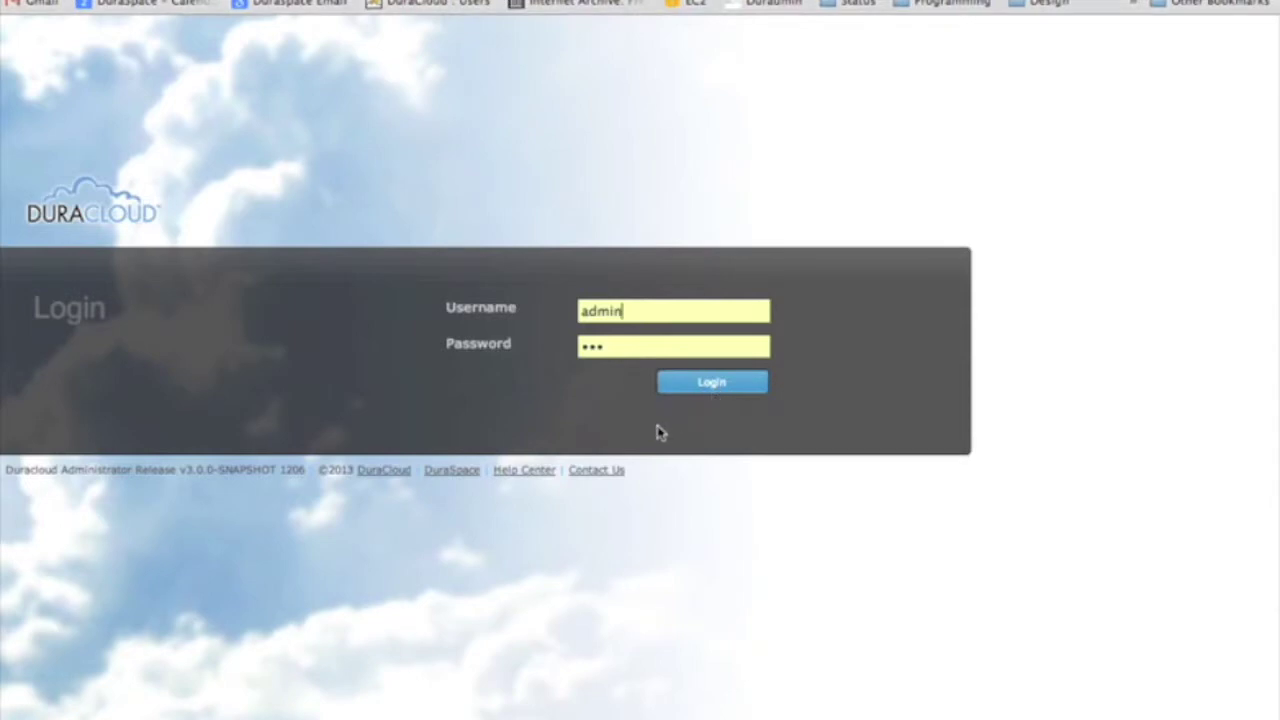
Log in to DuraCloud as admin and bring up the Add Space form.
{"action": "left_click", "coordinate": [716, 388]}
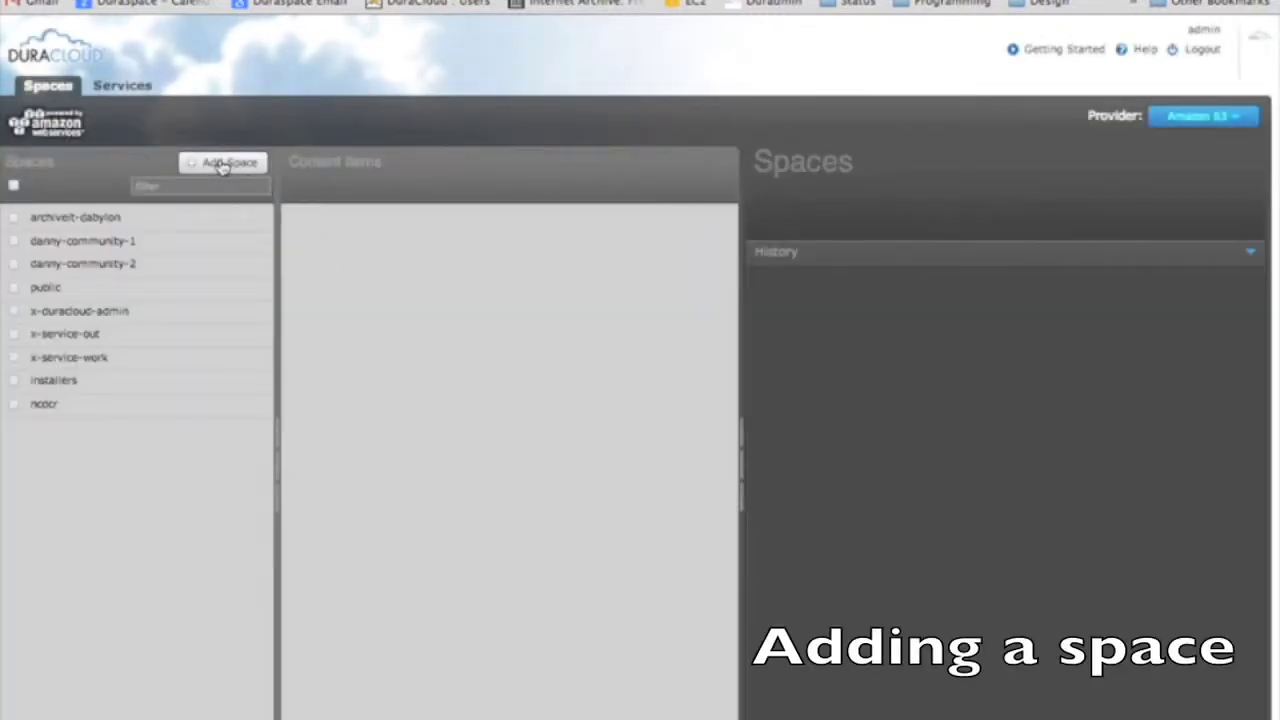
{"action": "left_click", "coordinate": [222, 164]}
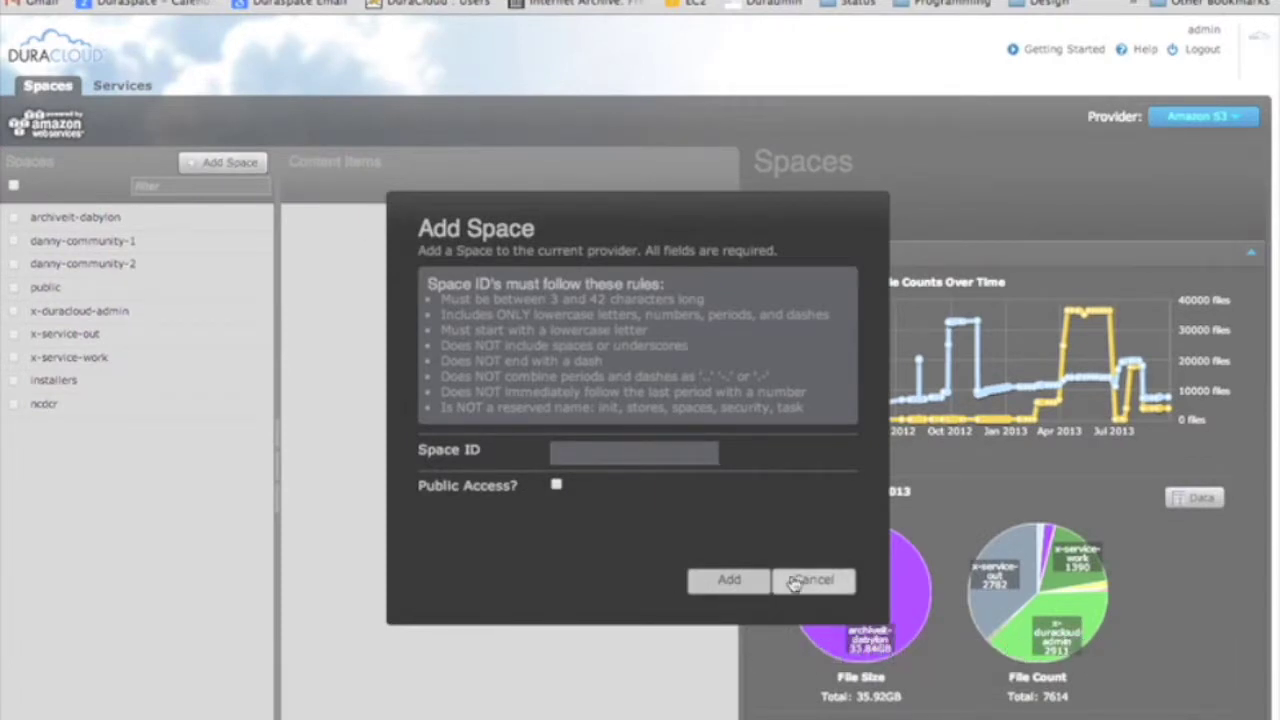
Add a space with ID 'my-photo-archive', leaving Public Access unchecked.
{"action": "type", "text": "m"}
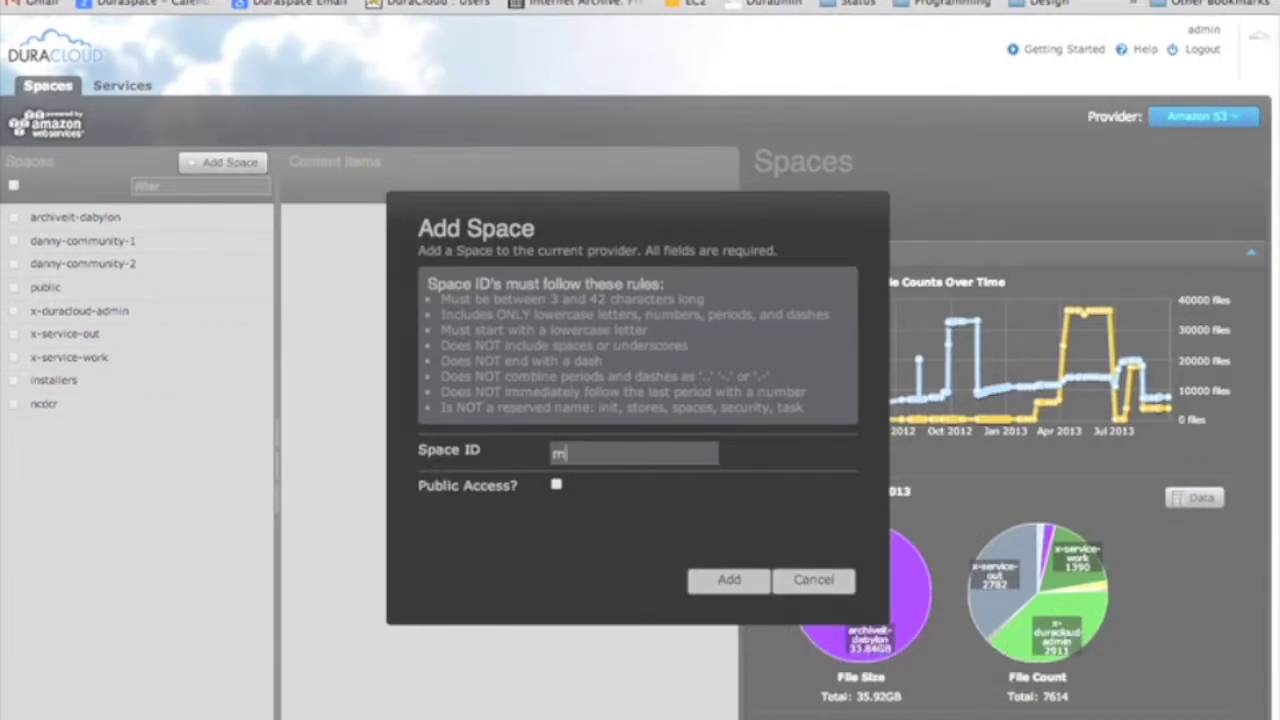
{"action": "type", "text": "hp"}
{"action": "type", "text": "archive"}
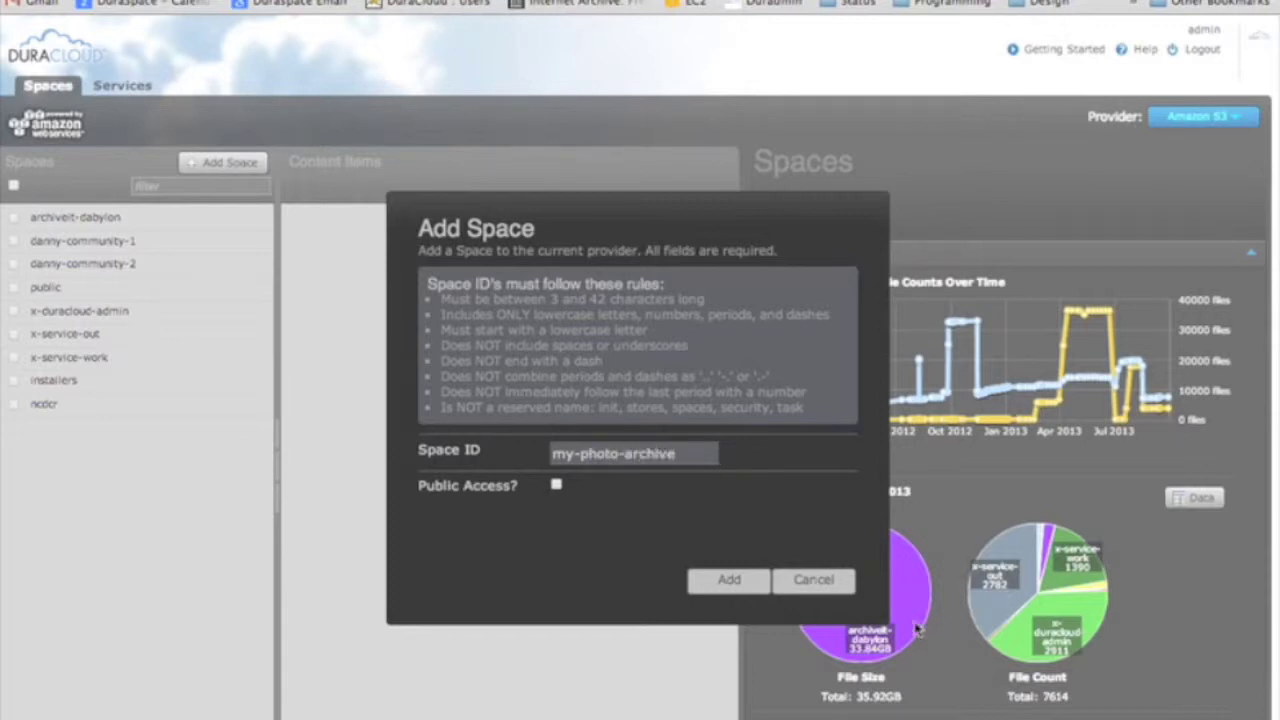
{"action": "left_click", "coordinate": [712, 585]}
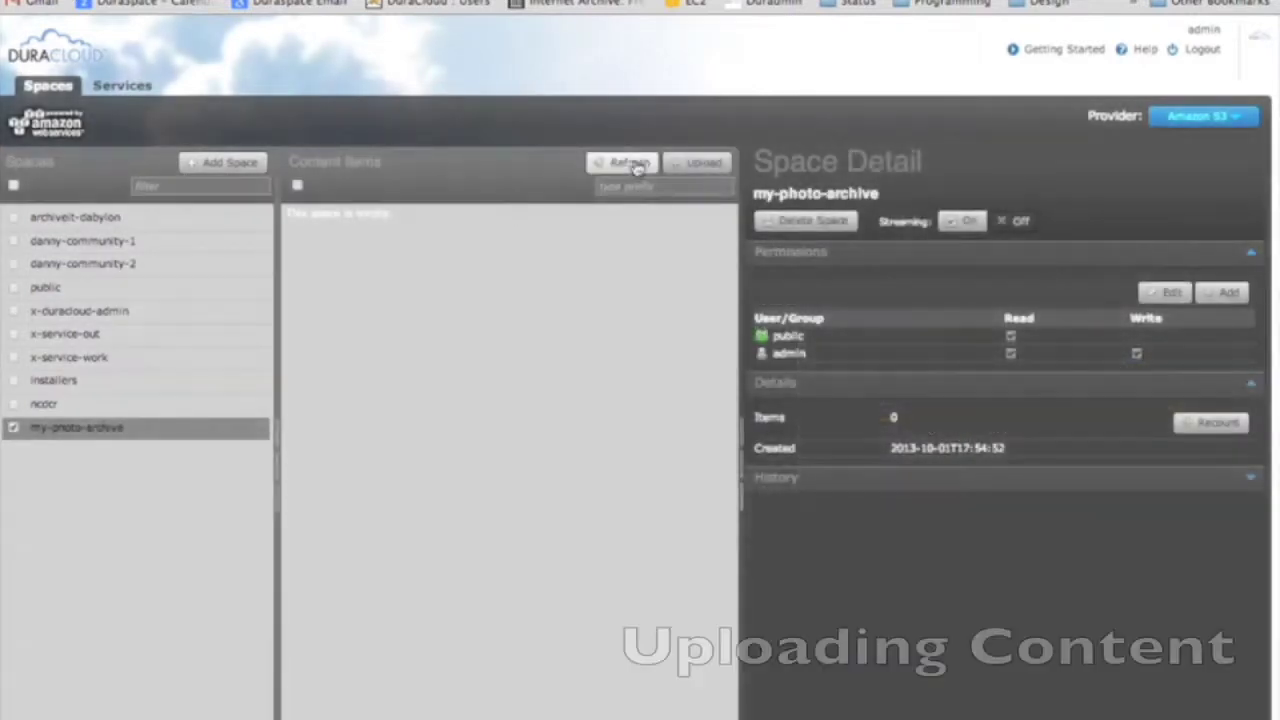
Queue the selected JPGs from the Finder demo-photos folder in my-photo-archive's upload form.
{"action": "left_click", "coordinate": [703, 165]}
{"action": "key", "text": "super+Tab"}
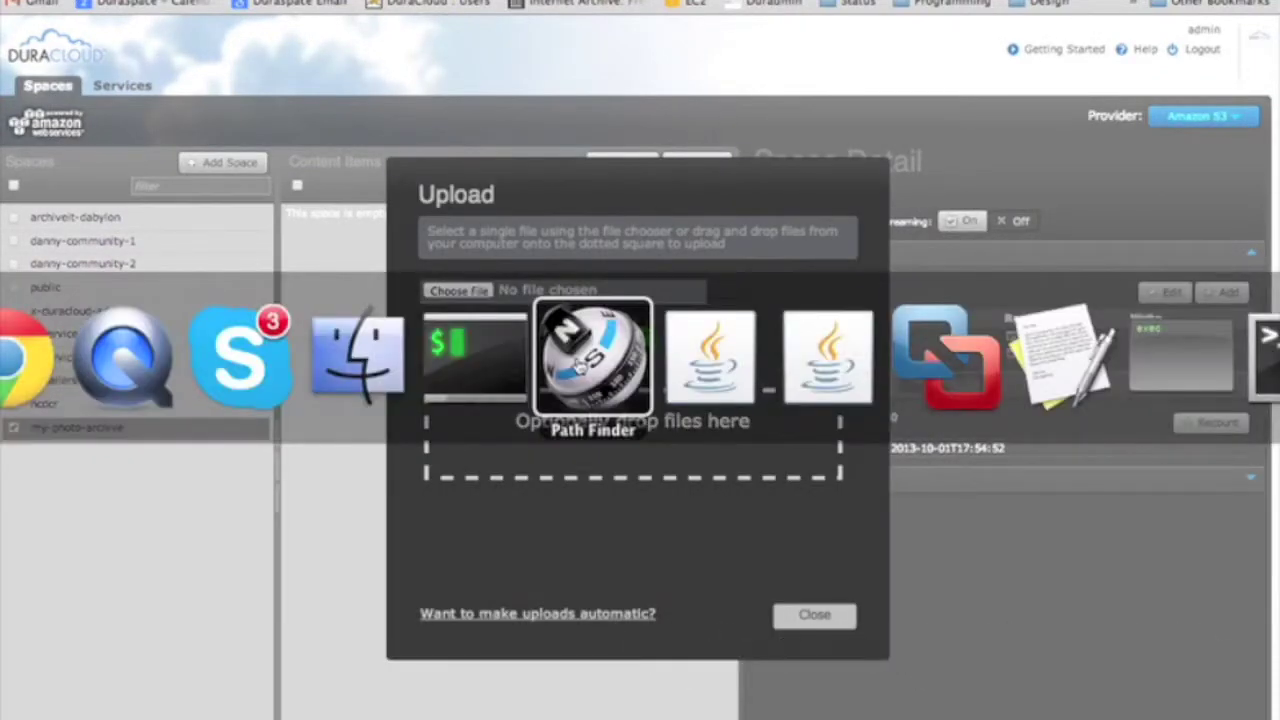
{"action": "key", "text": "super+shift+Tab"}
{"action": "key", "text": "super+shift+Tab"}
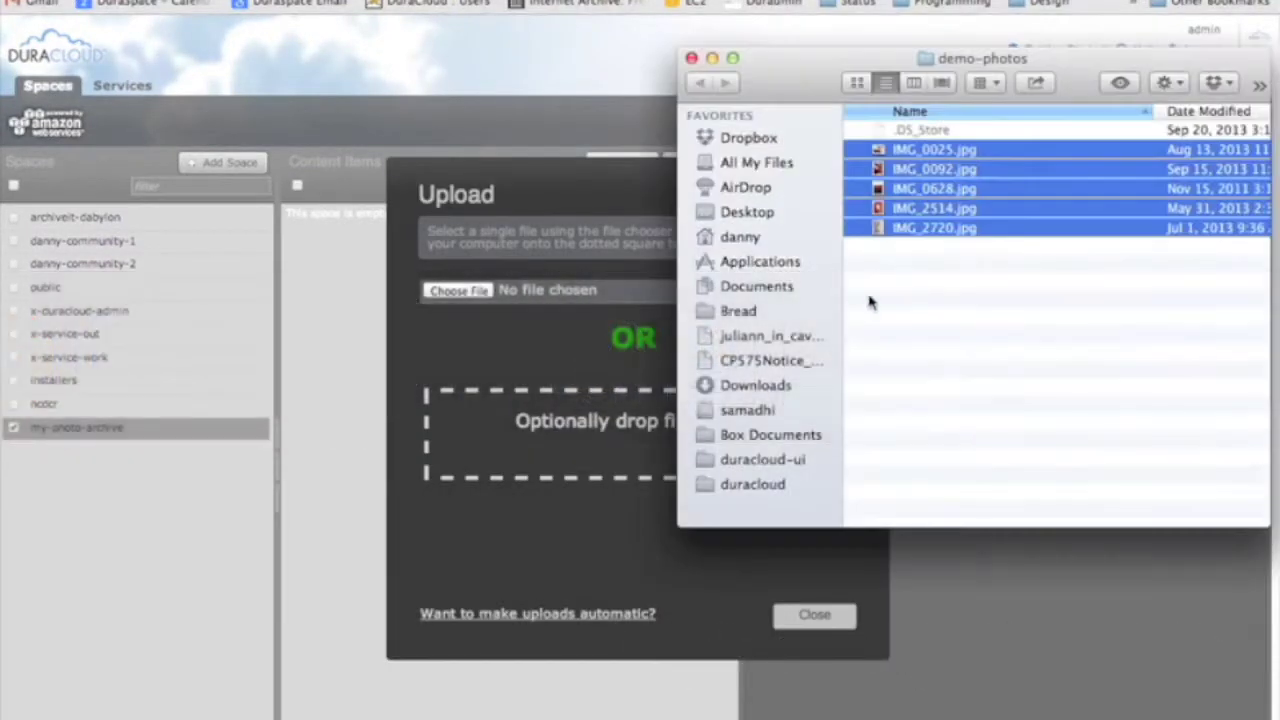
{"action": "left_click_drag", "start_coordinate": [975, 222], "coordinate": [485, 438]}
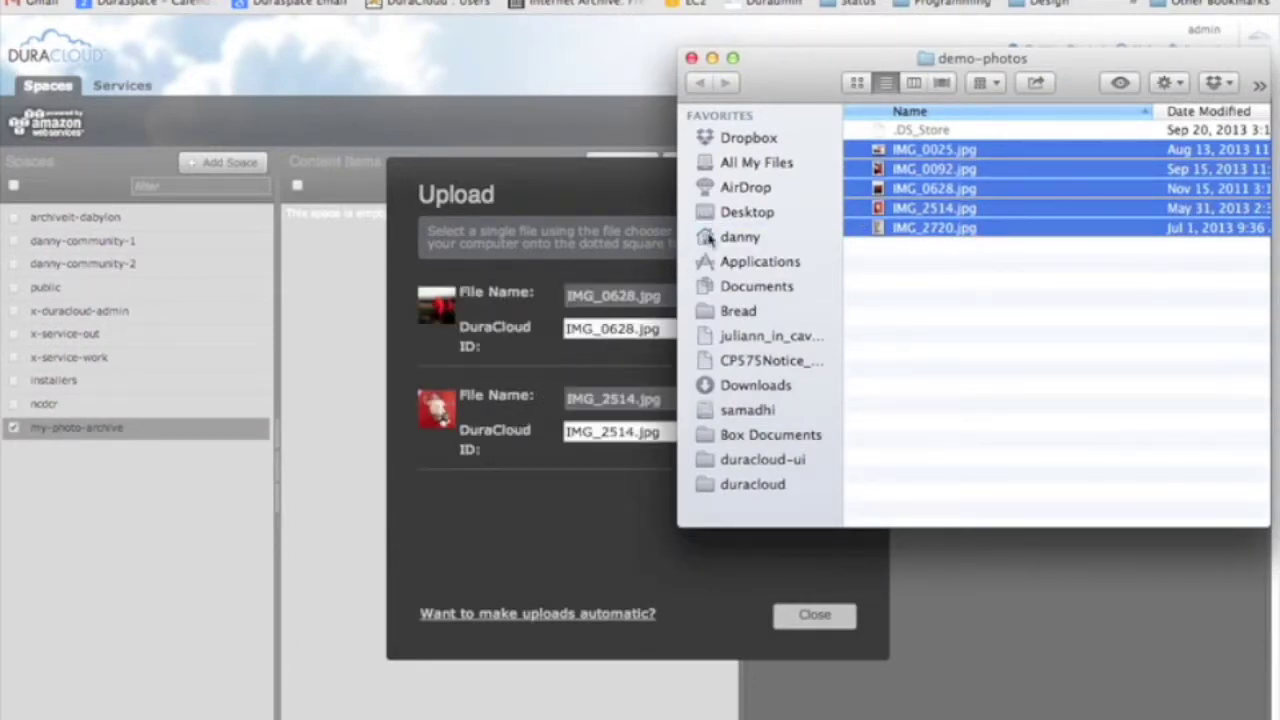
{"action": "left_click", "coordinate": [573, 258]}
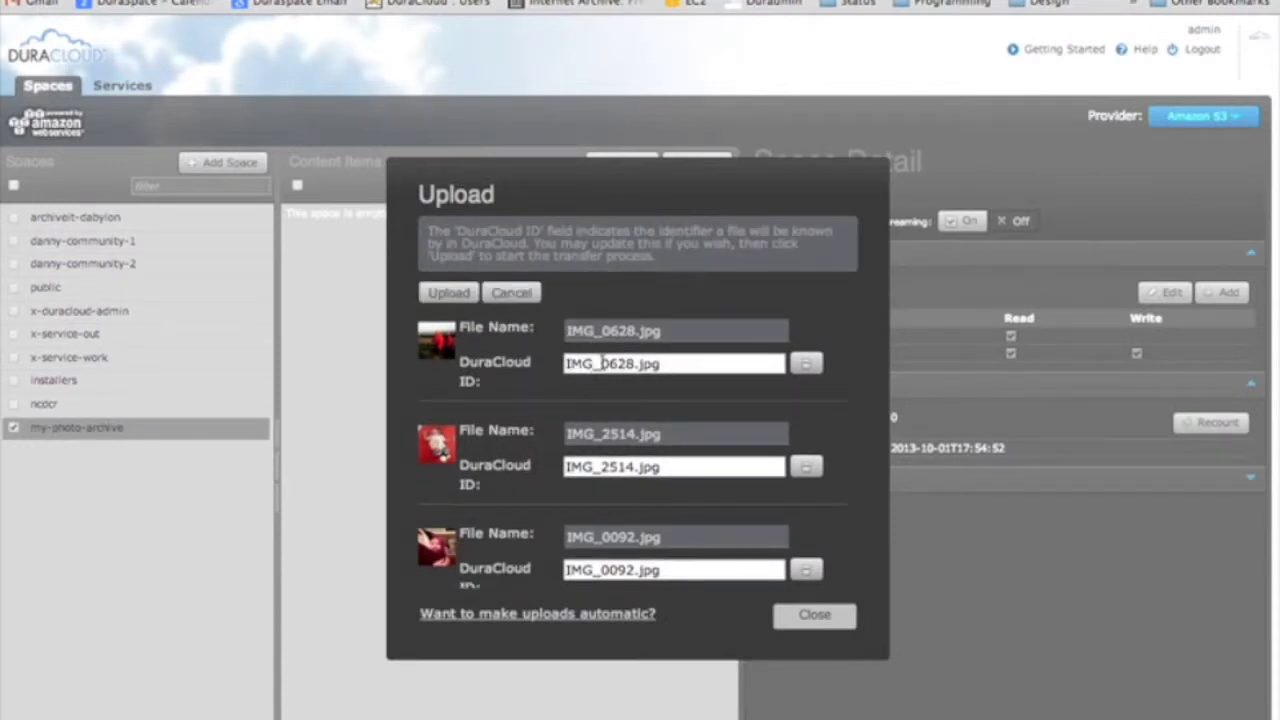
Rename the queued photo IDs to panorama-1, baby1, baby2, baby3 and baby4.
{"action": "double_click", "coordinate": [601, 363]}
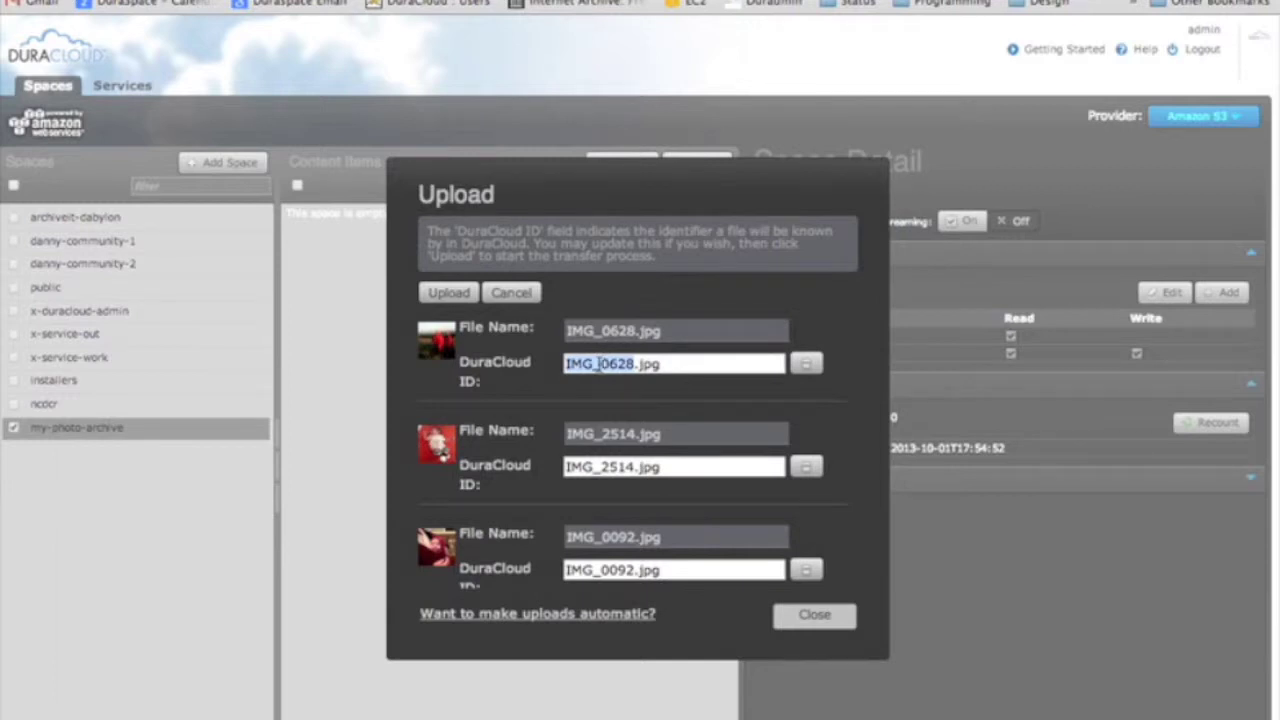
{"action": "type", "text": "panora"}
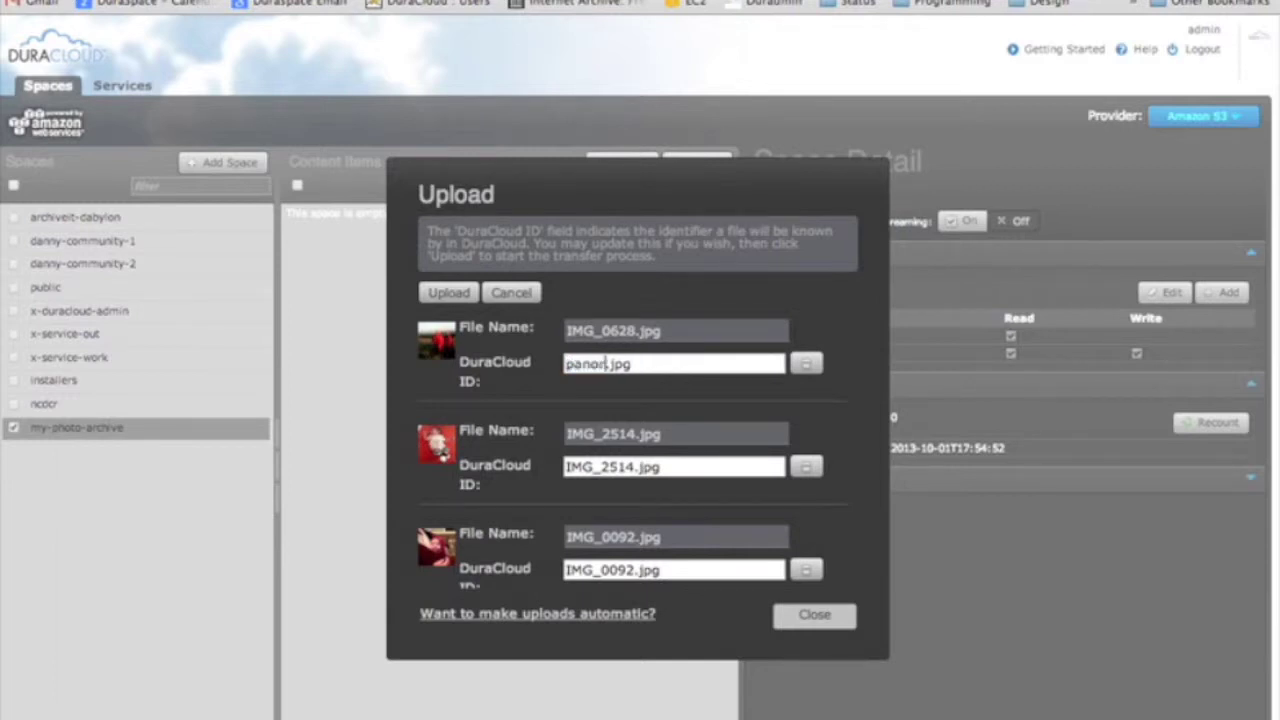
{"action": "type", "text": "ma-1"}
{"action": "triple_click", "coordinate": [596, 467]}
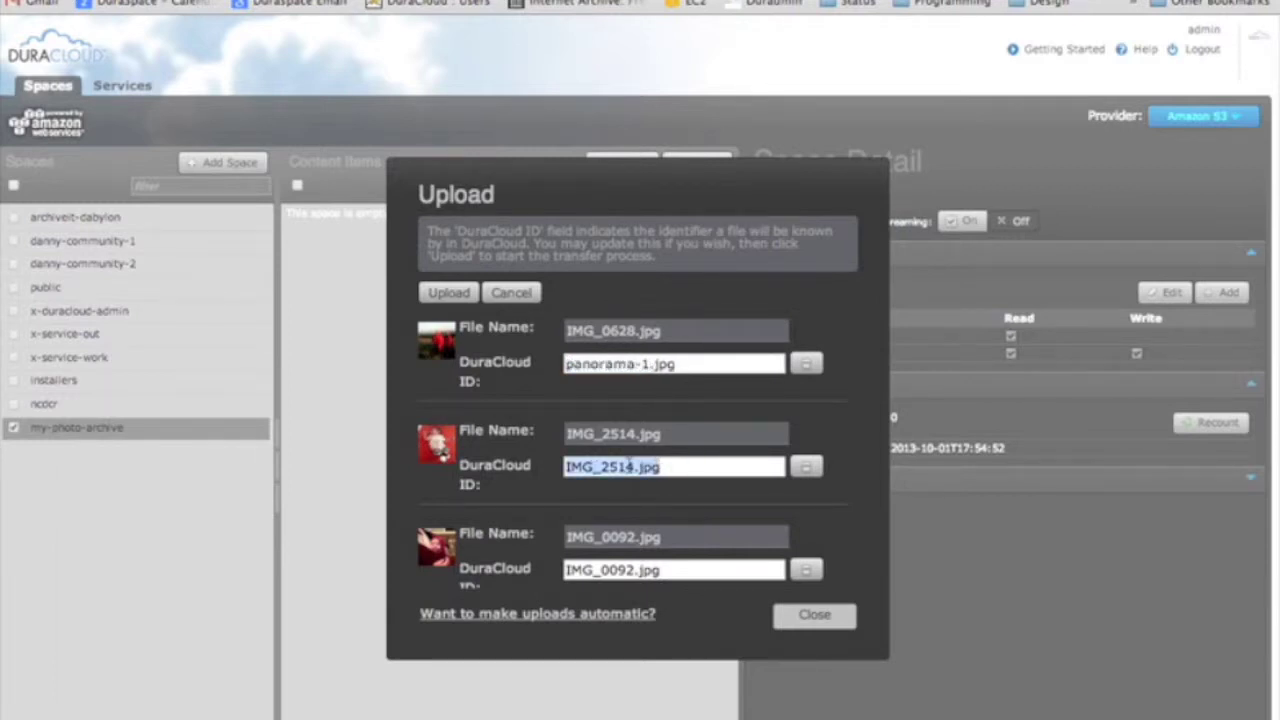
{"action": "double_click", "coordinate": [628, 467]}
{"action": "type", "text": "baby1"}
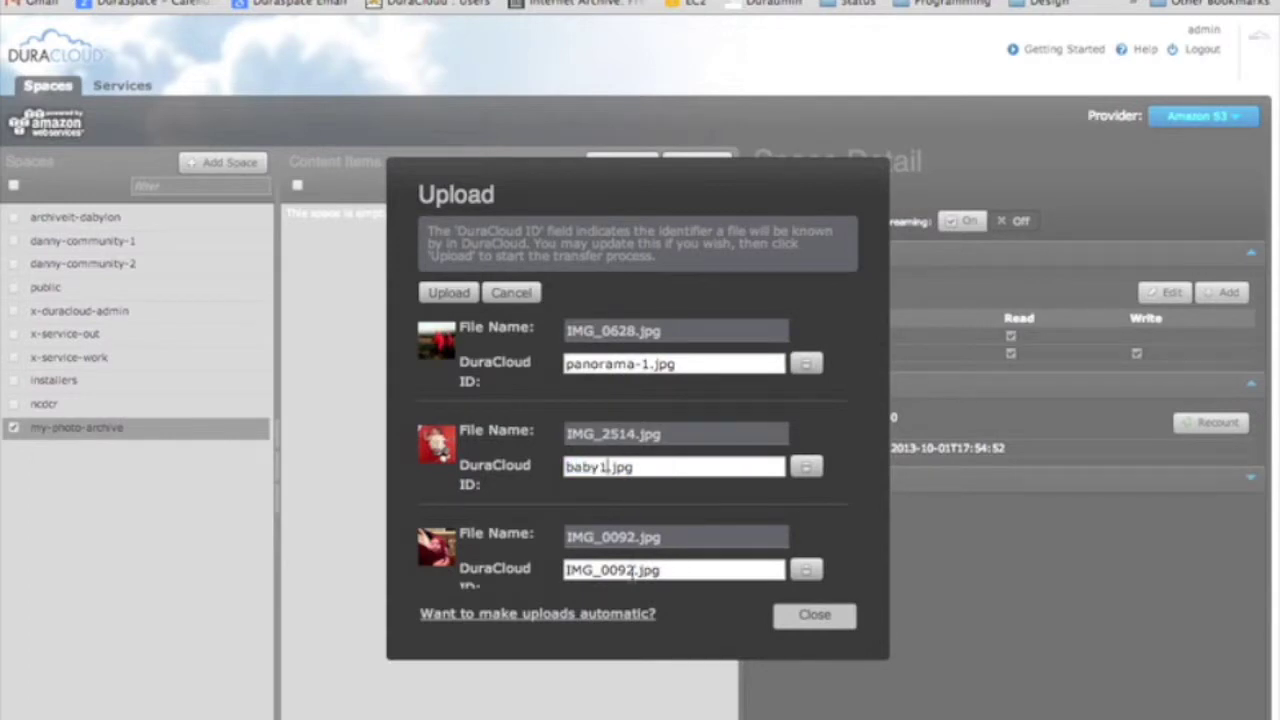
{"action": "double_click", "coordinate": [632, 570]}
{"action": "type", "text": "baby2"}
{"action": "scroll", "coordinate": [637, 527], "scroll_direction": "down", "scroll_amount": 5}
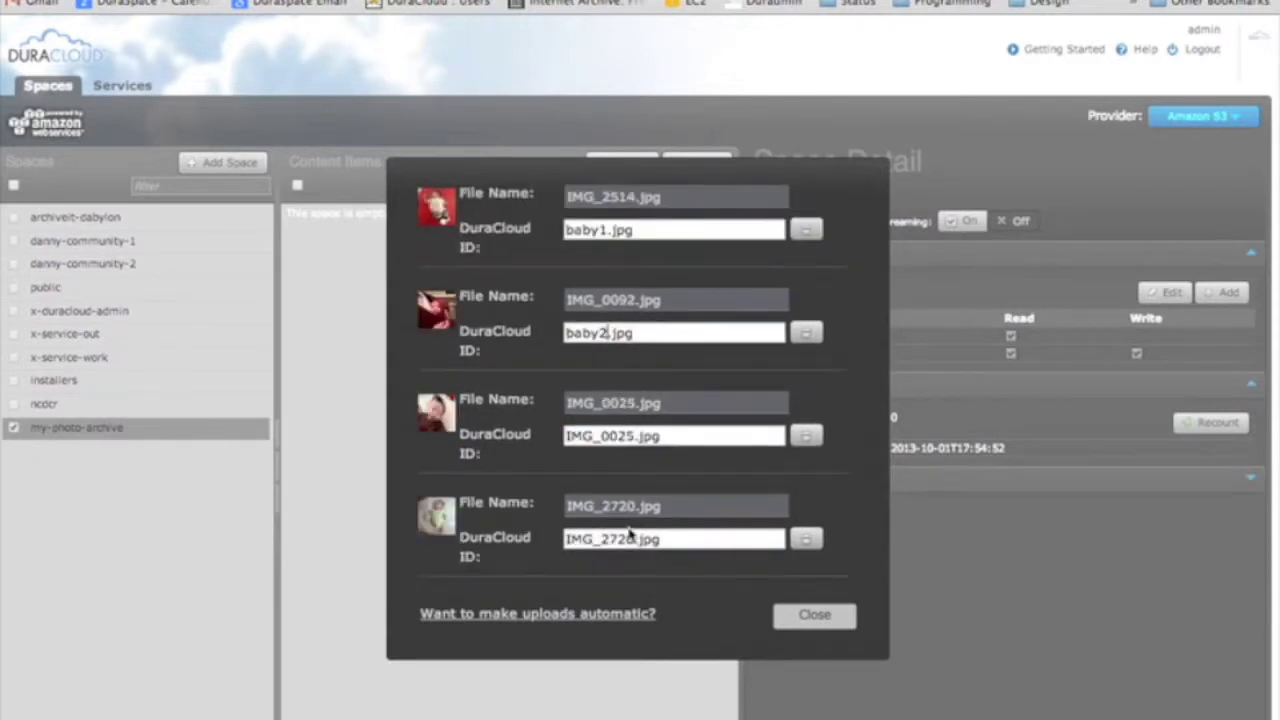
{"action": "double_click", "coordinate": [630, 436]}
{"action": "type", "text": "baby3"}
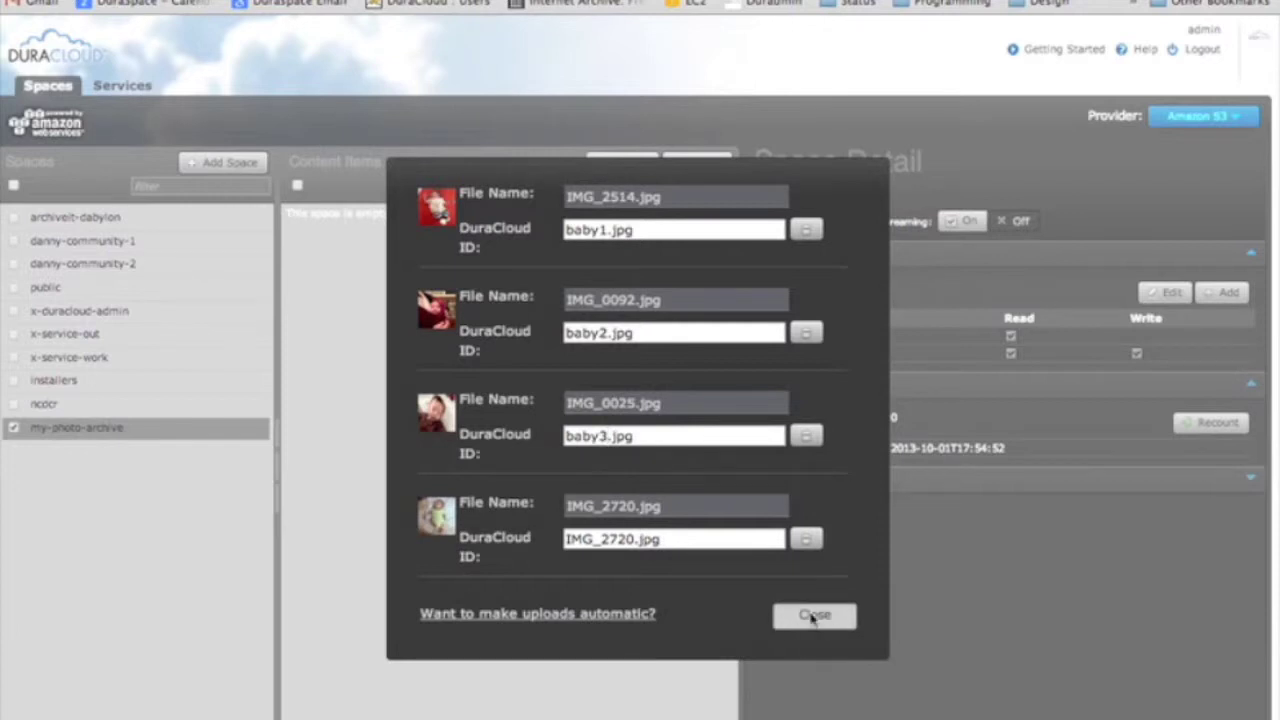
{"action": "double_click", "coordinate": [630, 540]}
{"action": "type", "text": "baby4"}
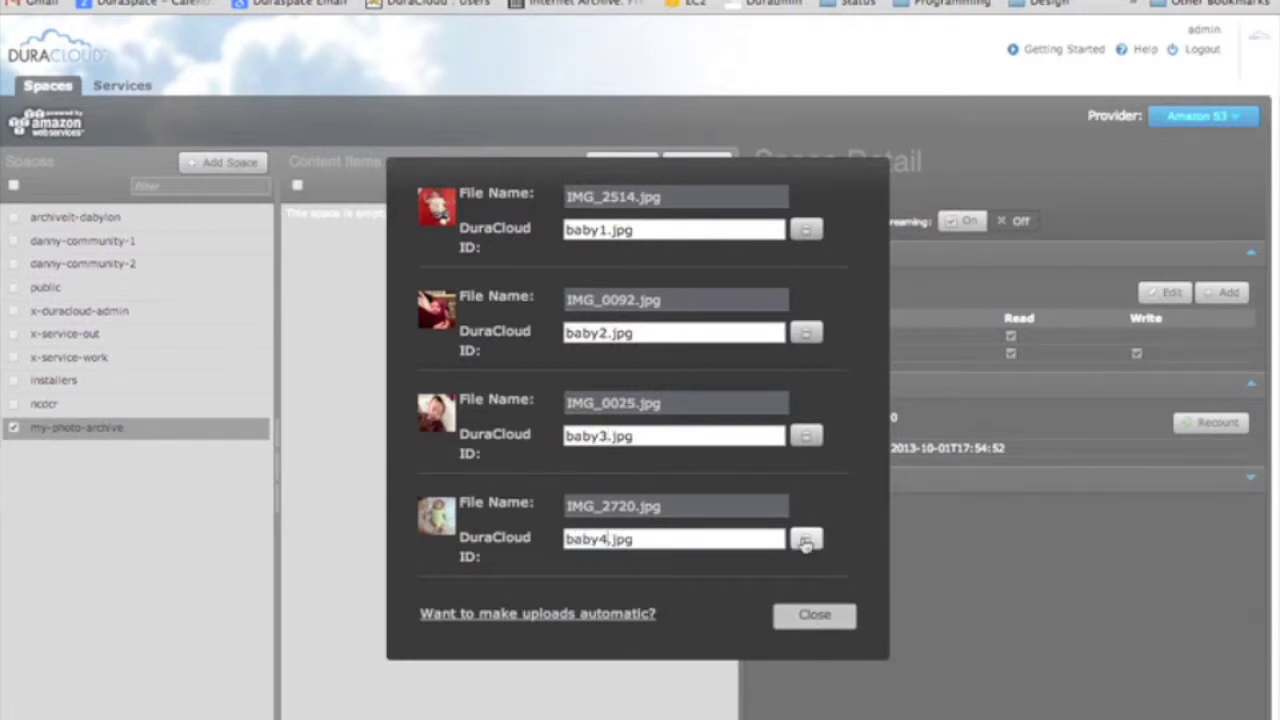
Remove IMG_2720 from the queue and upload the four renamed photos.
{"action": "left_click", "coordinate": [806, 540]}
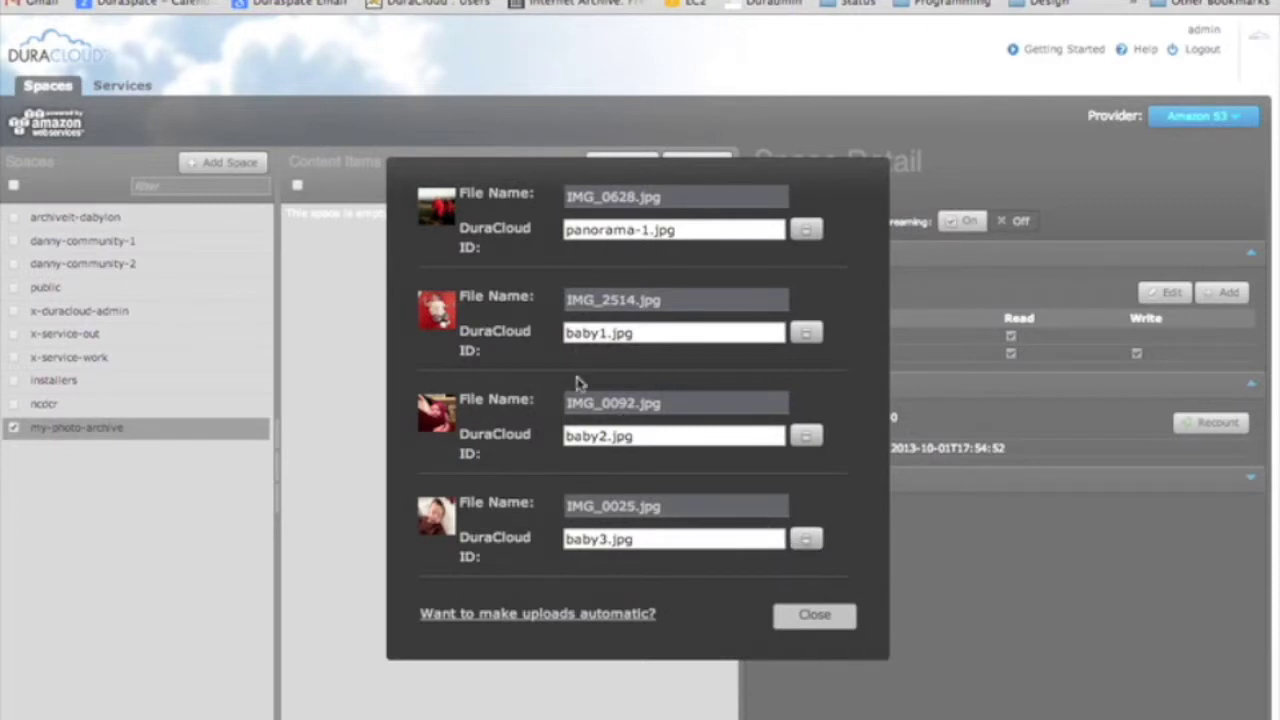
{"action": "scroll", "coordinate": [577, 383], "scroll_direction": "up", "scroll_amount": 3}
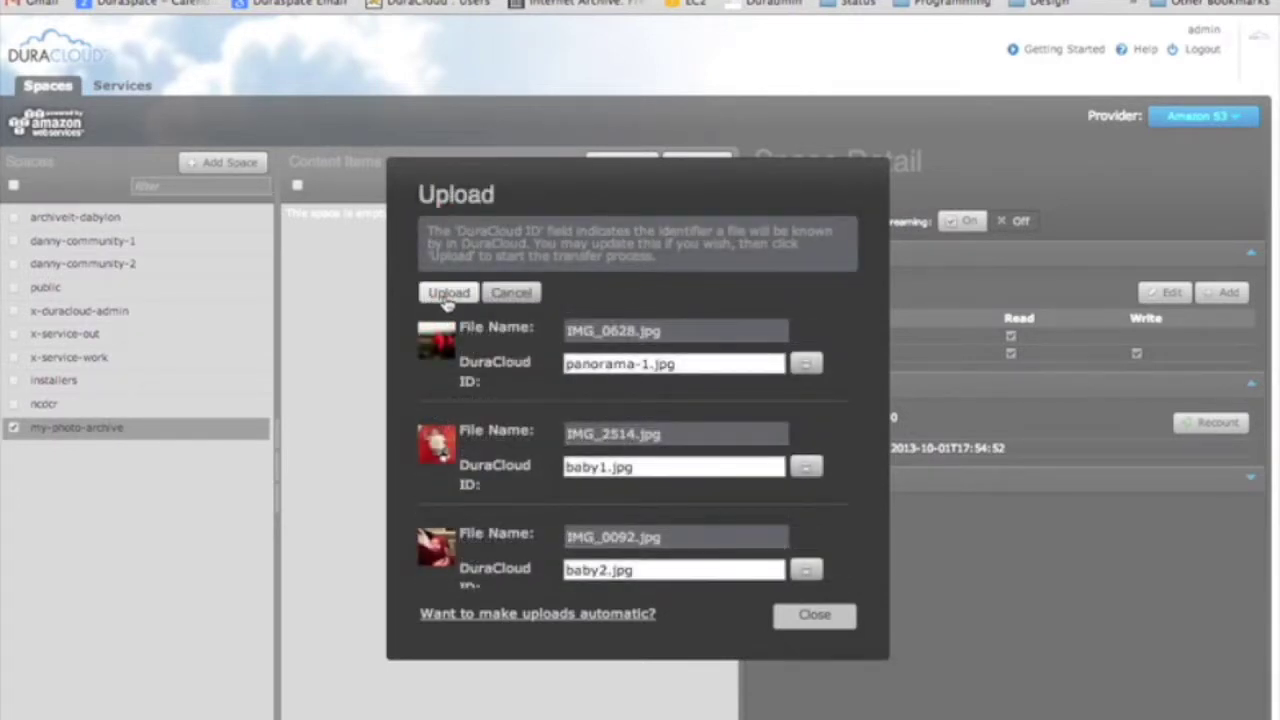
{"action": "left_click", "coordinate": [448, 293]}
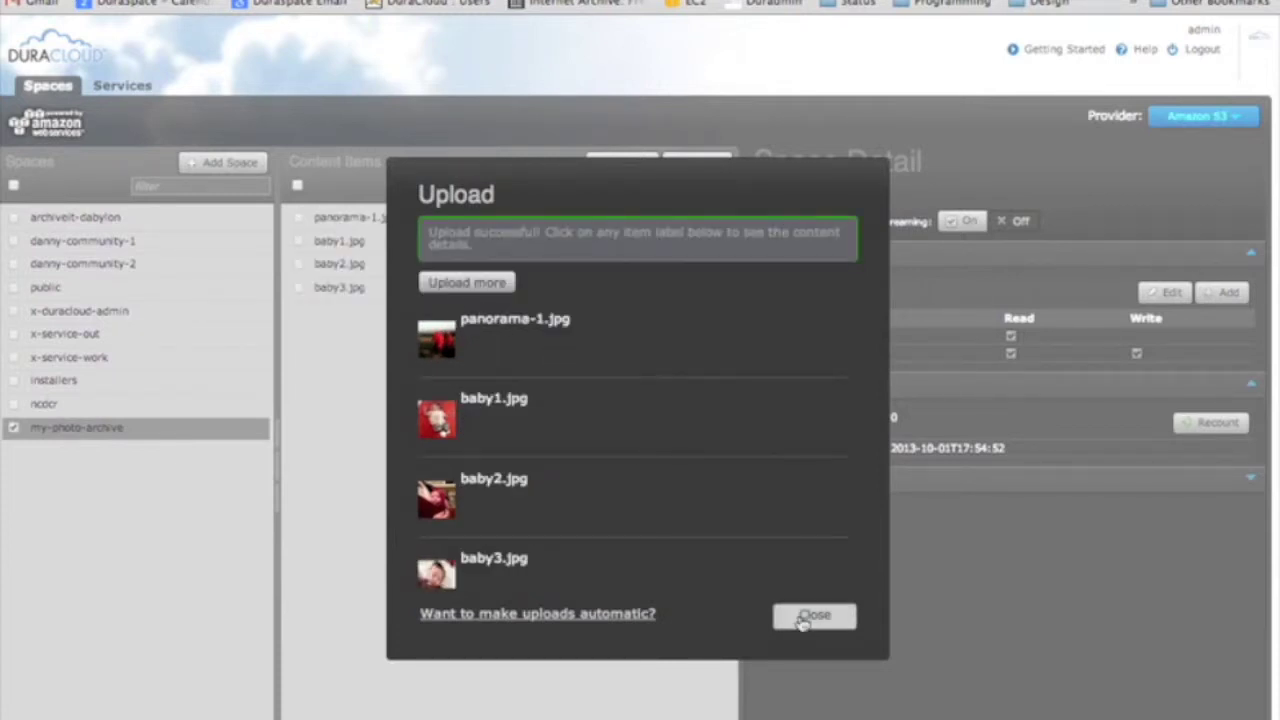
{"action": "left_click", "coordinate": [812, 615]}
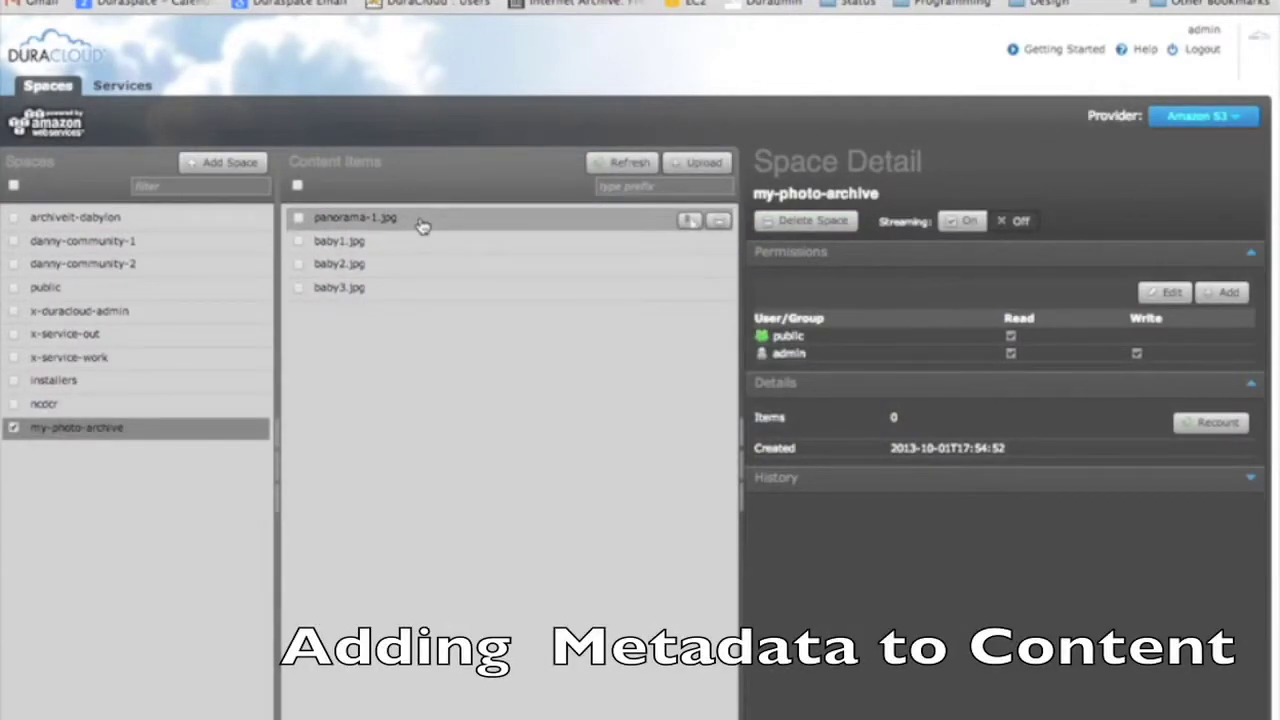
Give panorama-1.jpg the tag 'mountain'.
{"action": "left_click", "coordinate": [422, 225]}
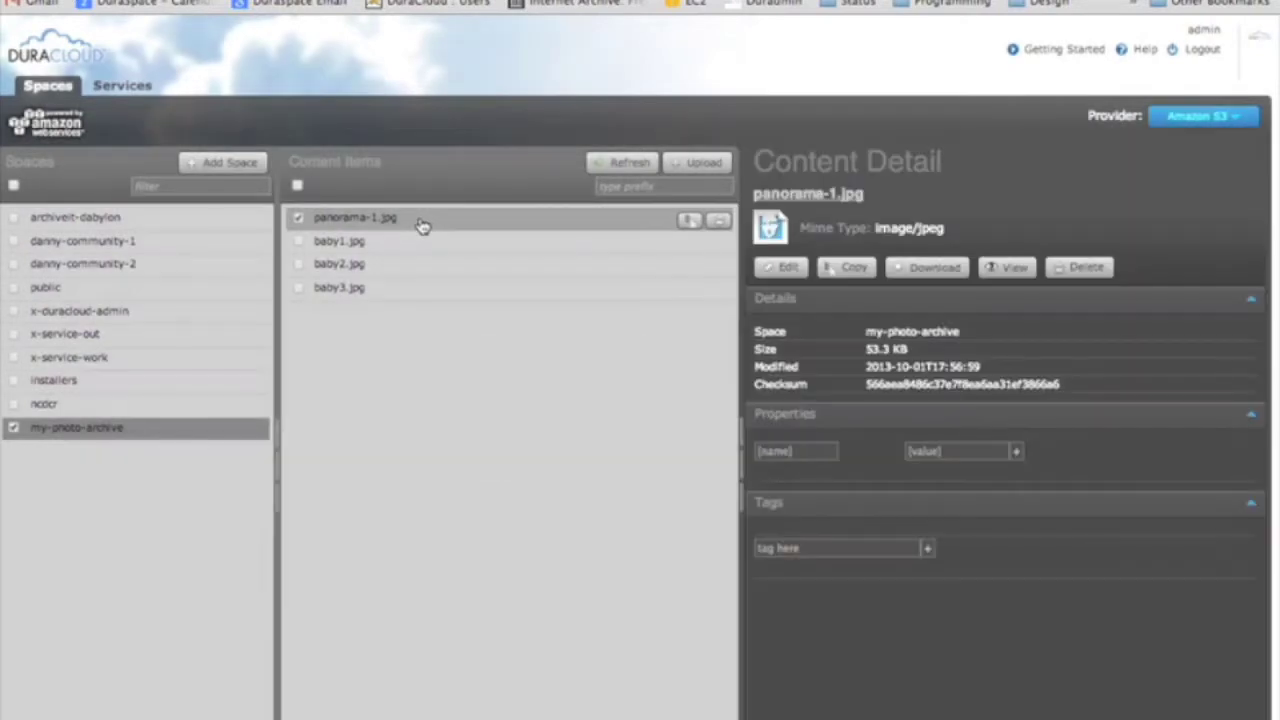
{"action": "left_click", "coordinate": [790, 548]}
{"action": "type", "text": "mountain"}
{"action": "key", "text": "Return"}
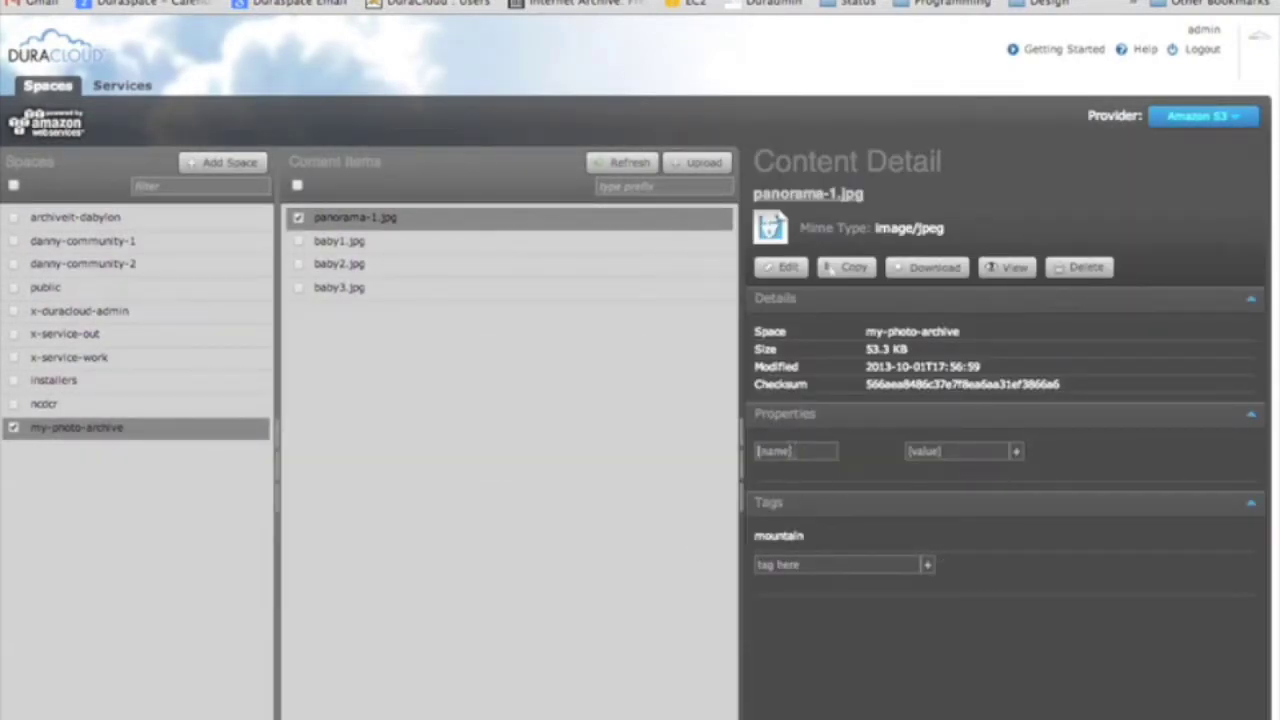
Add the property colors = red to panorama-1.jpg.
{"action": "type", "text": "color"}
{"action": "key", "text": "Tab"}
{"action": "type", "text": "red"}
{"action": "left_click", "coordinate": [797, 455]}
{"action": "type", "text": "s"}
{"action": "left_click", "coordinate": [1016, 451]}
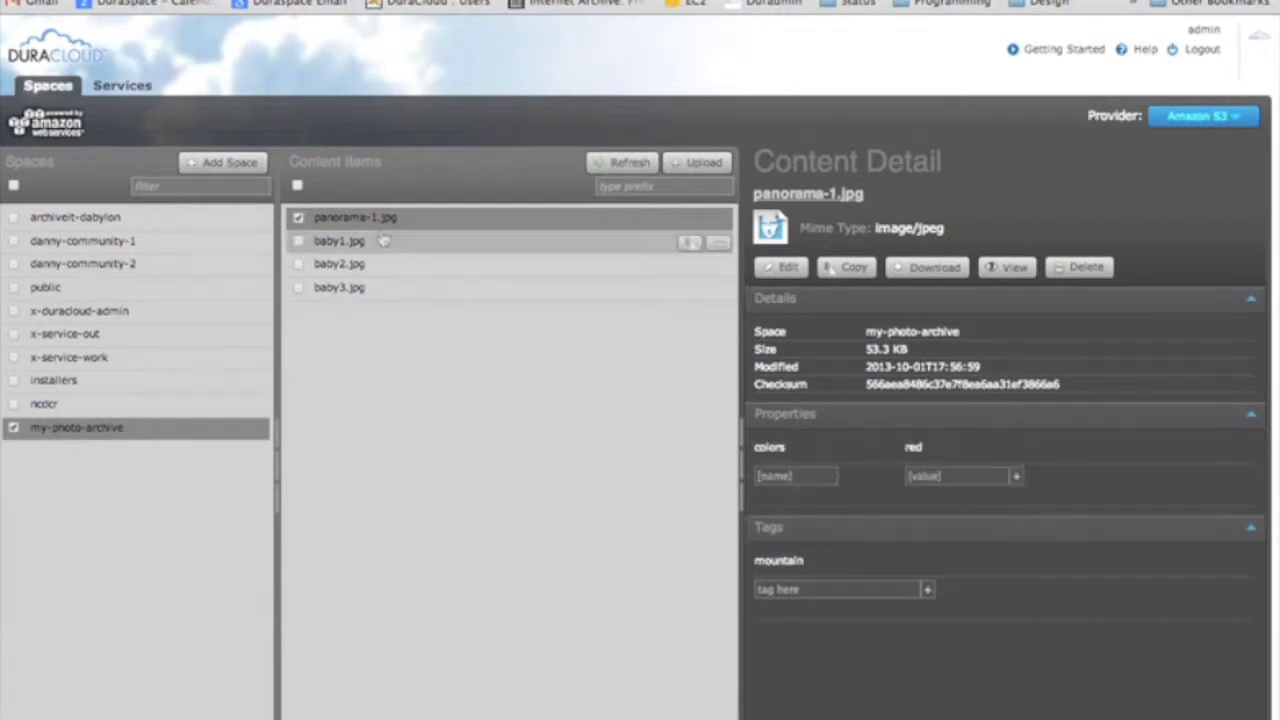
Select baby1, baby2 and baby3.jpg, excluding panorama-1.jpg, for a bulk properties edit.
{"action": "left_click", "coordinate": [299, 243]}
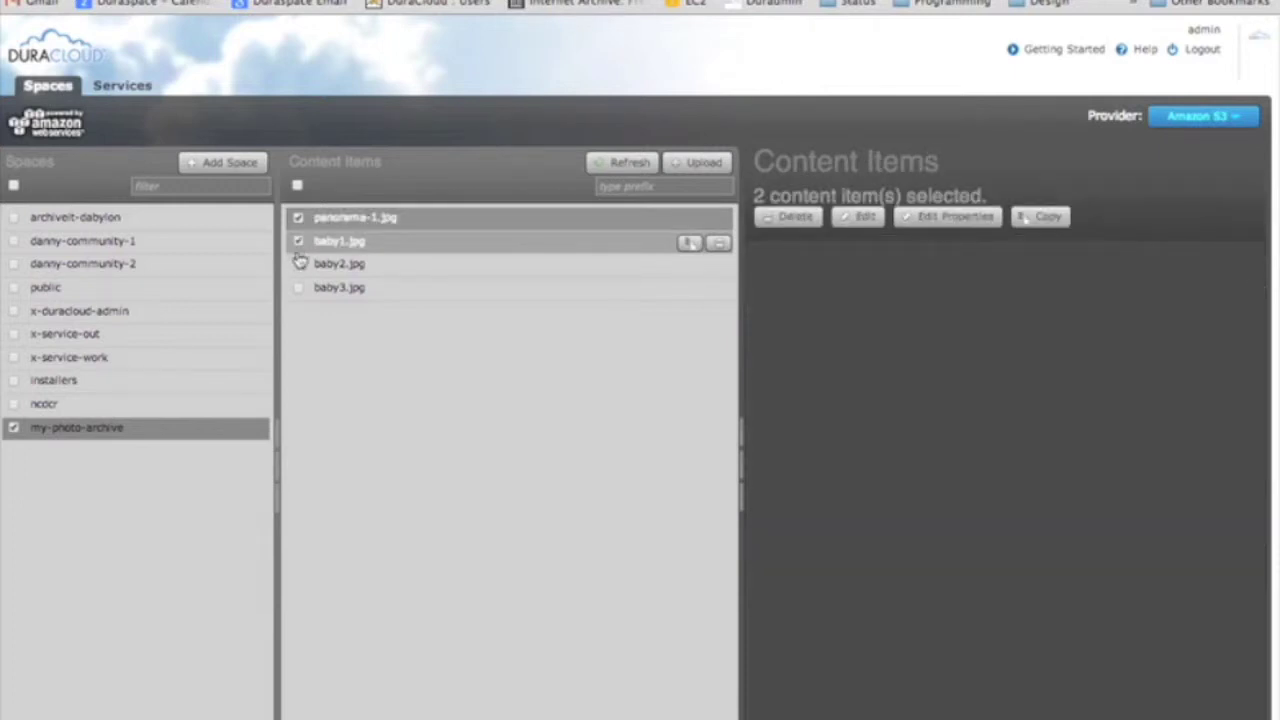
{"action": "left_click", "coordinate": [297, 188]}
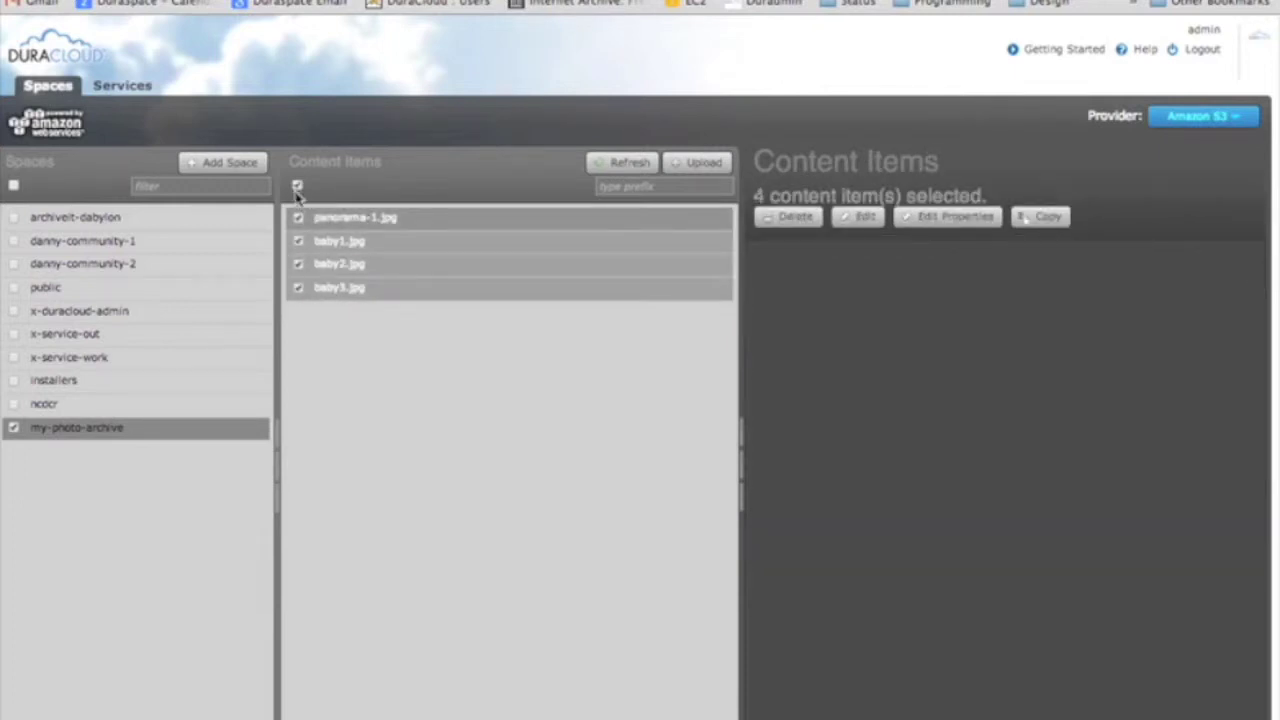
{"action": "left_click", "coordinate": [297, 220]}
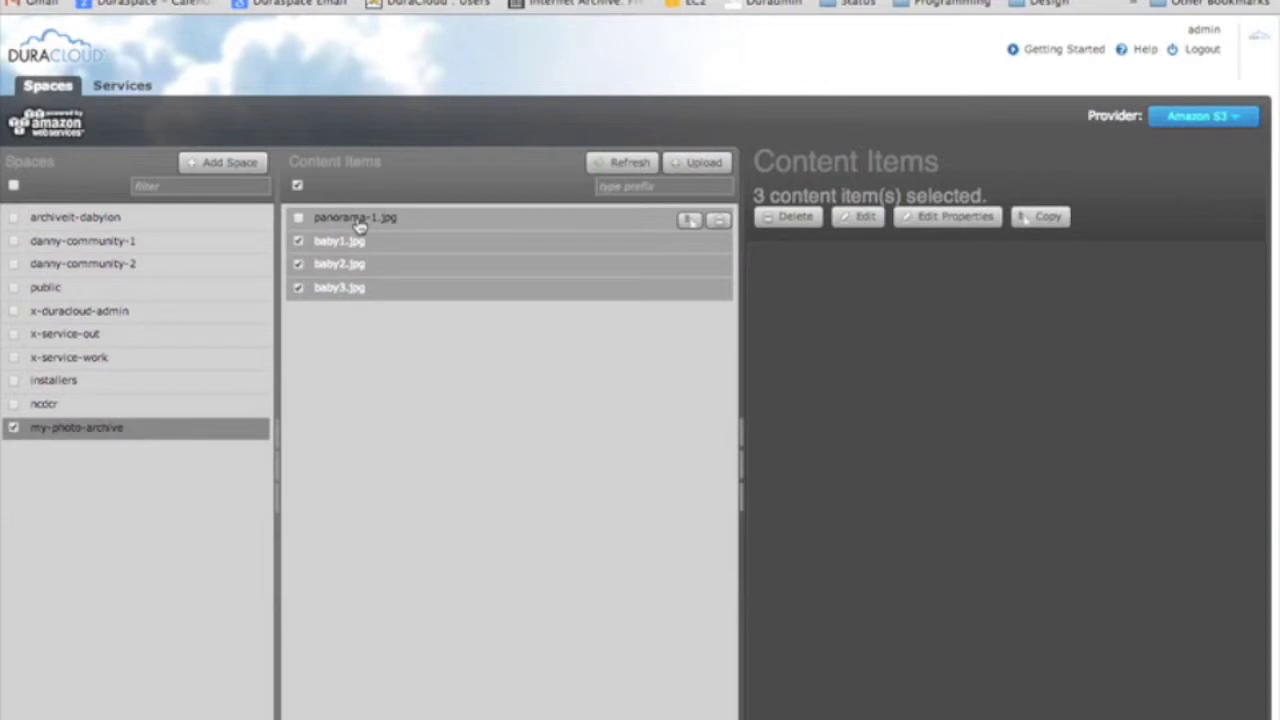
{"action": "left_click", "coordinate": [948, 220]}
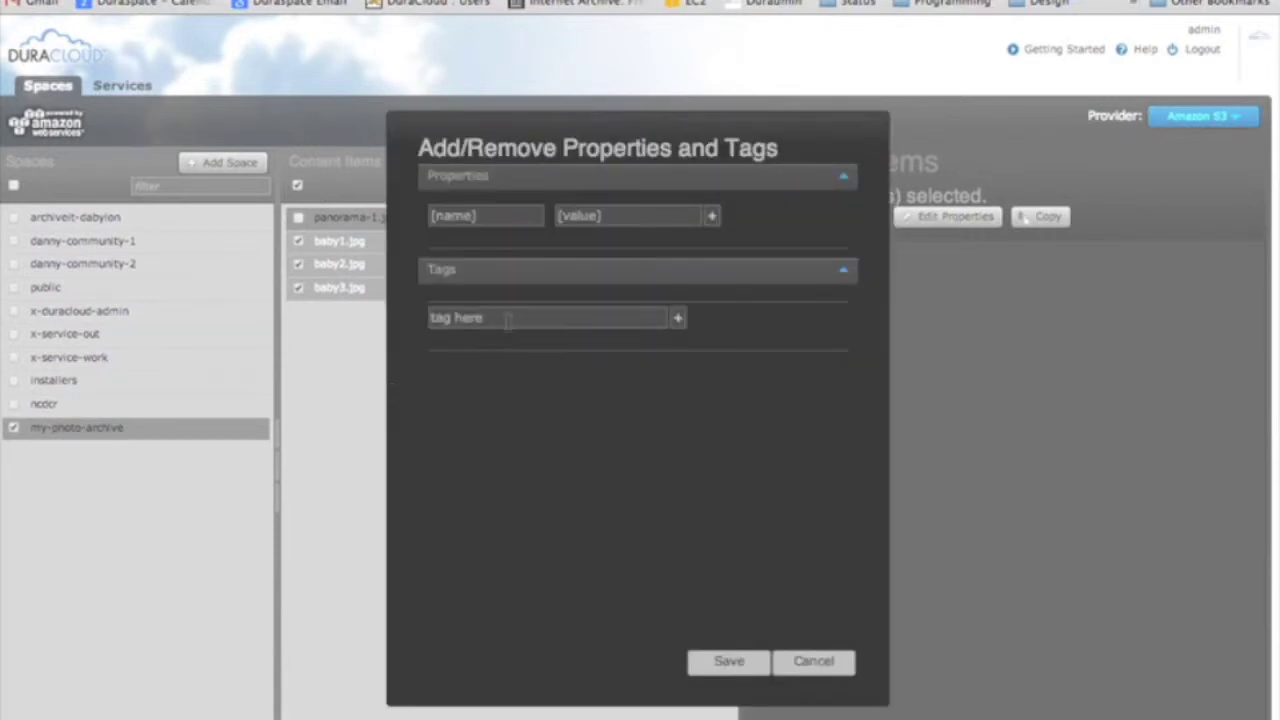
Add the tags baby, leo and cute to the three photos.
{"action": "type", "text": "baby"}
{"action": "left_click", "coordinate": [677, 319]}
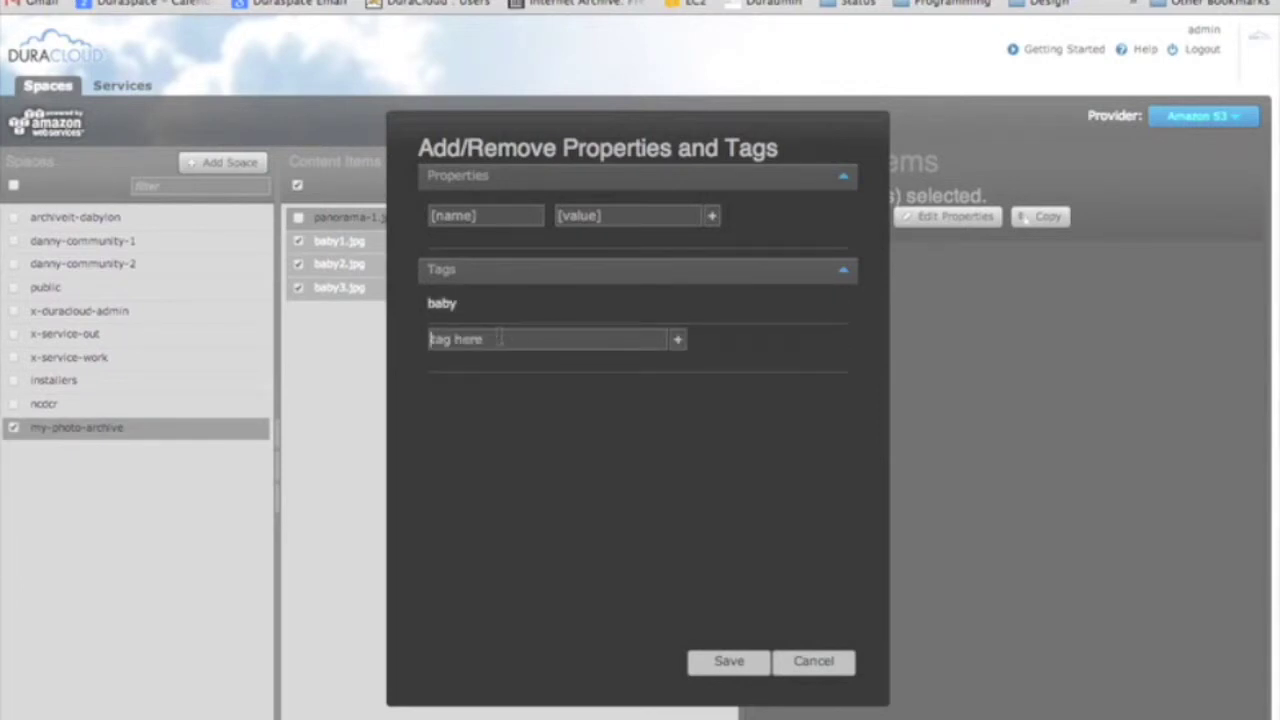
{"action": "type", "text": "leo"}
{"action": "left_click", "coordinate": [680, 341]}
{"action": "left_click", "coordinate": [527, 342]}
{"action": "type", "text": "cute"}
{"action": "left_click", "coordinate": [678, 340]}
Add property prop1 = 'any value here', apply the changes, and check baby2.jpg.
{"action": "type", "text": "a"}
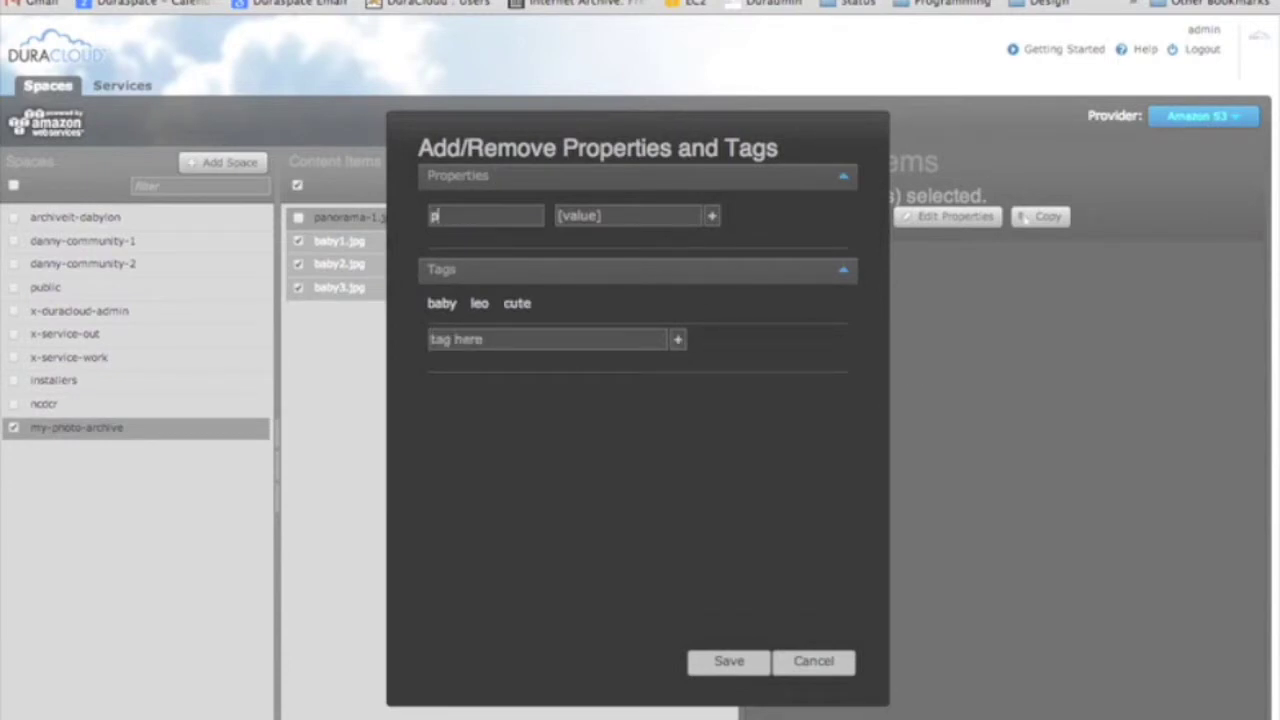
{"action": "type", "text": "rop"}
{"action": "type", "text": "any value here"}
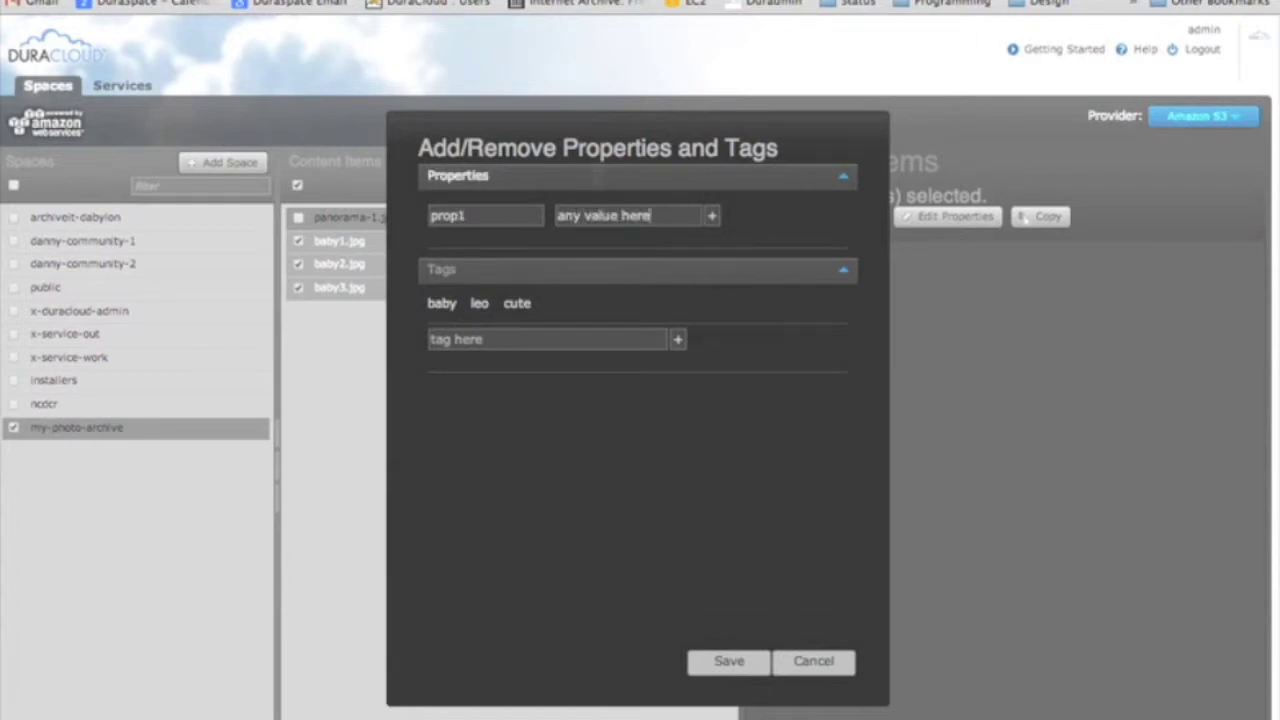
{"action": "left_click", "coordinate": [712, 216]}
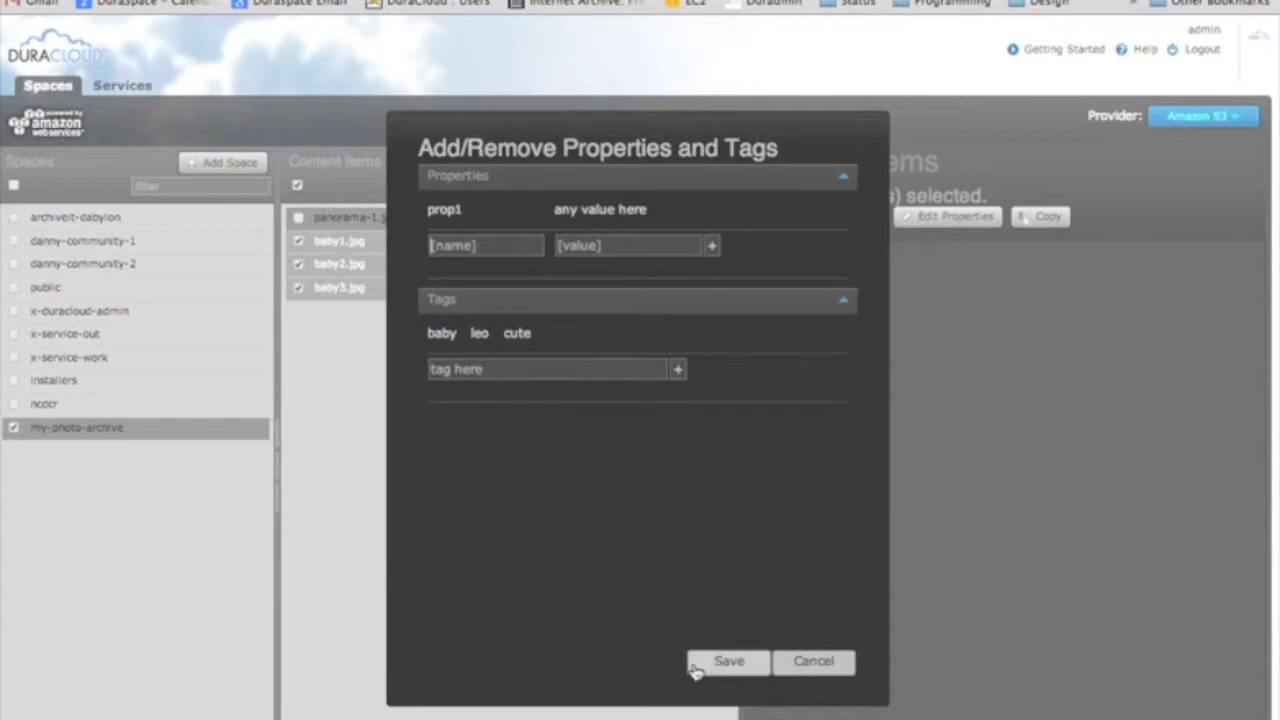
{"action": "left_click", "coordinate": [729, 662]}
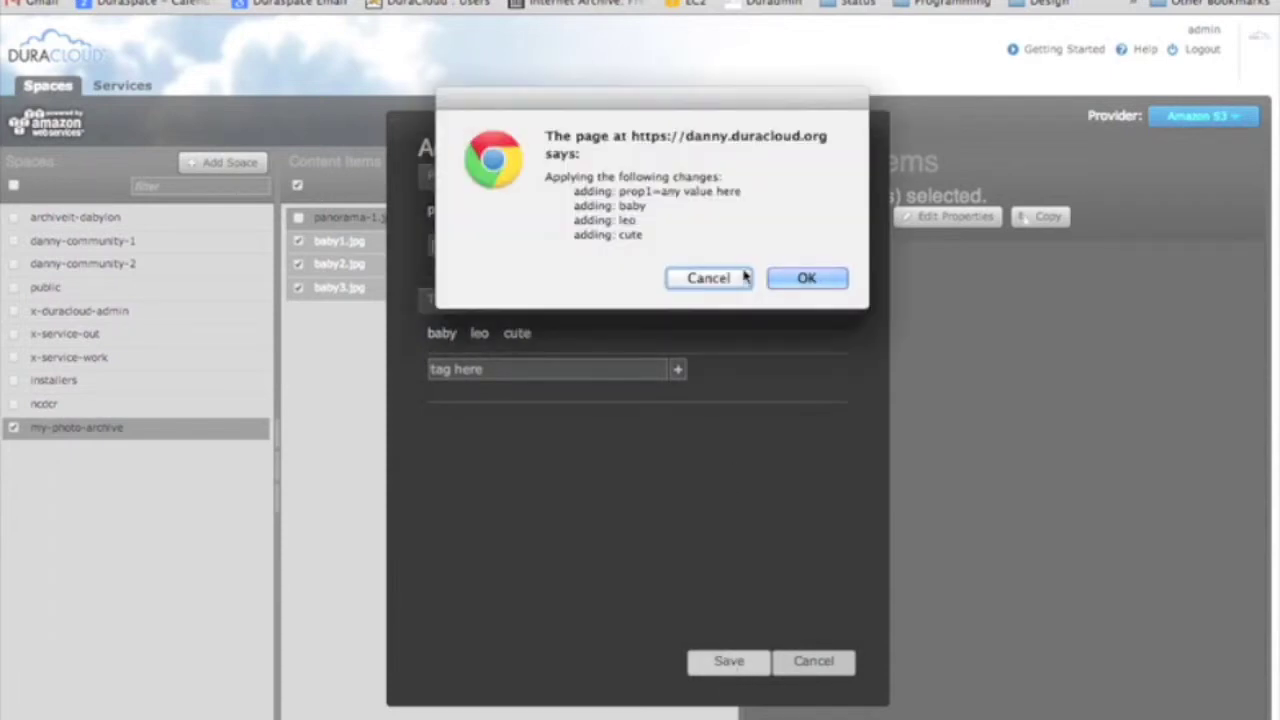
{"action": "left_click", "coordinate": [807, 279]}
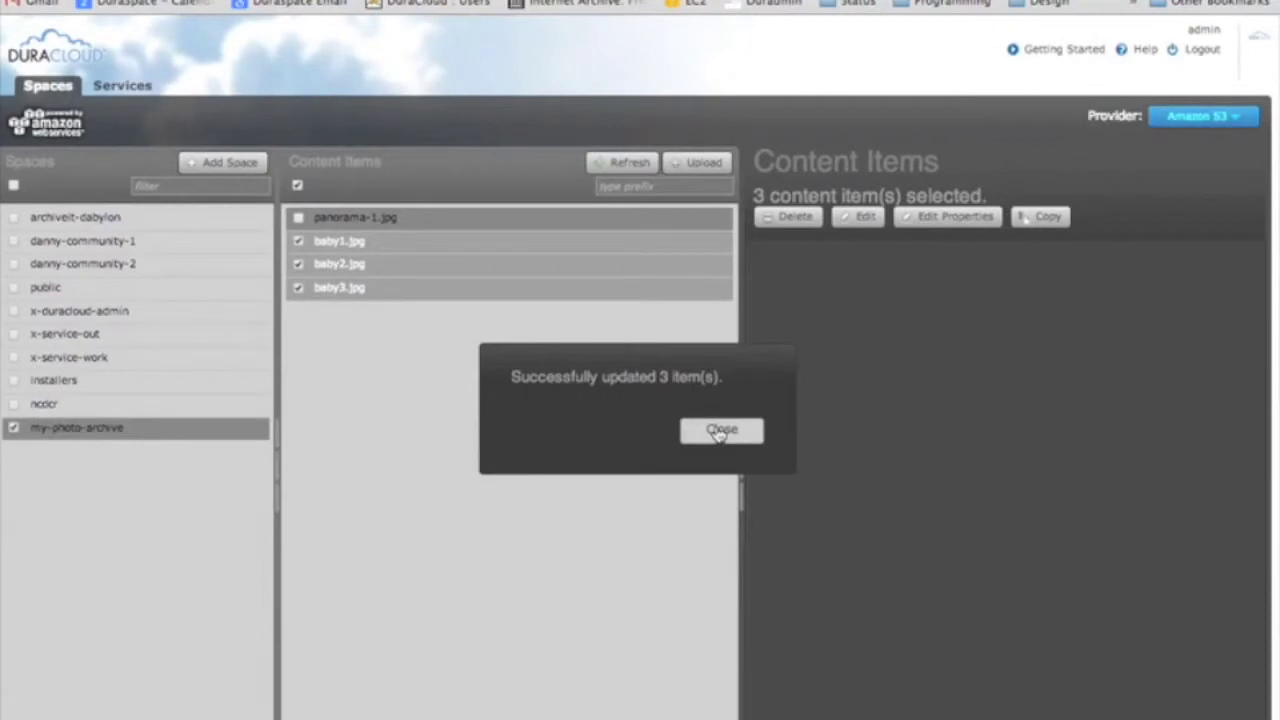
{"action": "left_click", "coordinate": [719, 432]}
{"action": "left_click", "coordinate": [298, 188]}
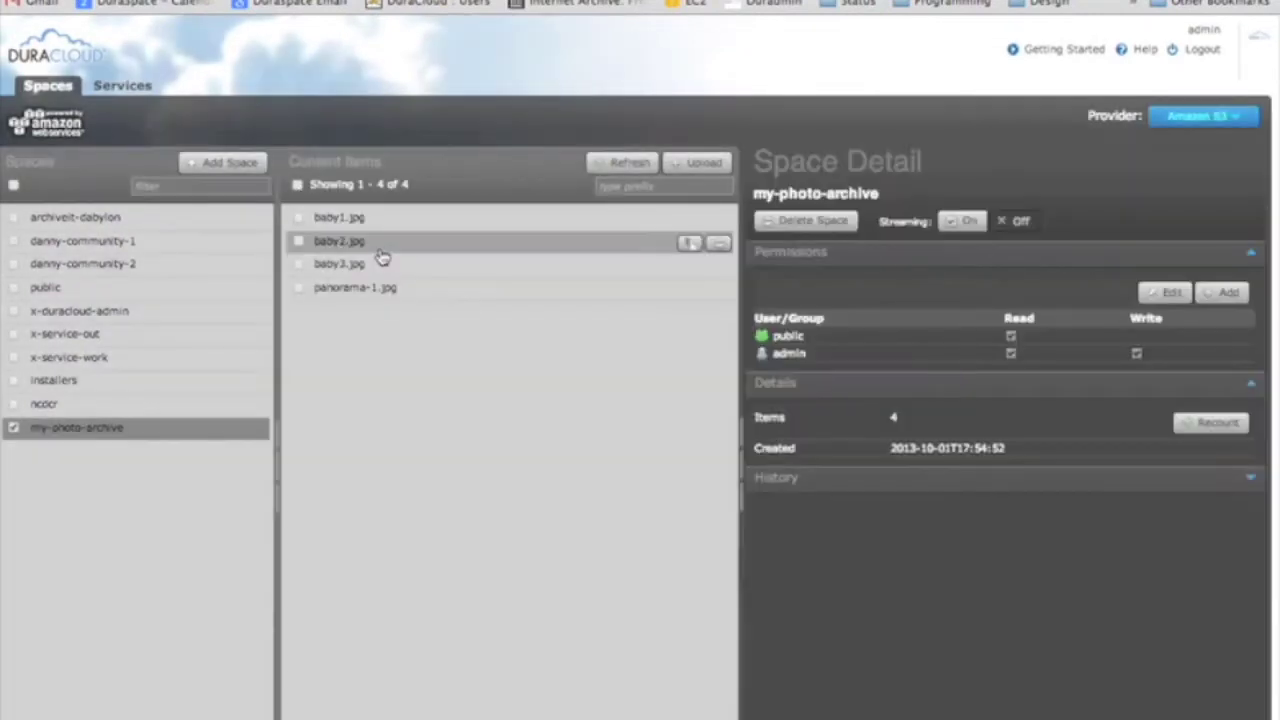
{"action": "left_click", "coordinate": [381, 252]}
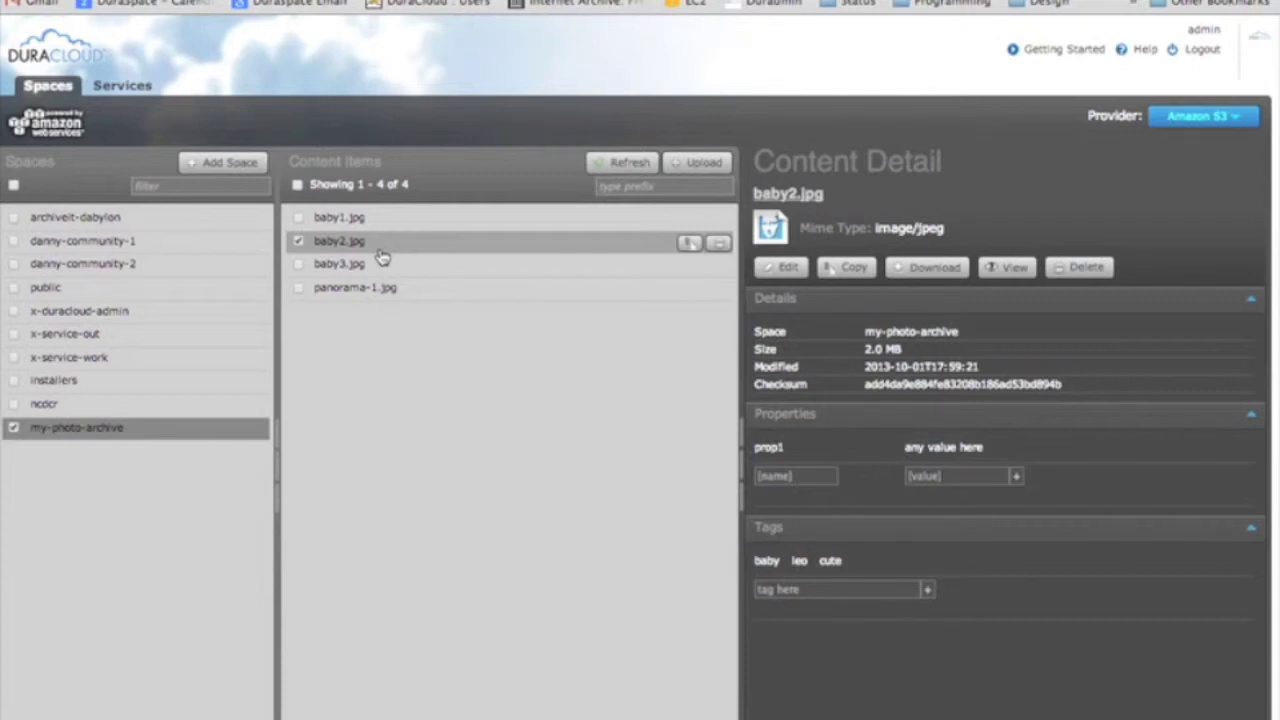
Review baby3.jpg and panorama-1.jpg details, then select baby1.jpg alongside panorama-1.jpg.
{"action": "left_click", "coordinate": [385, 275]}
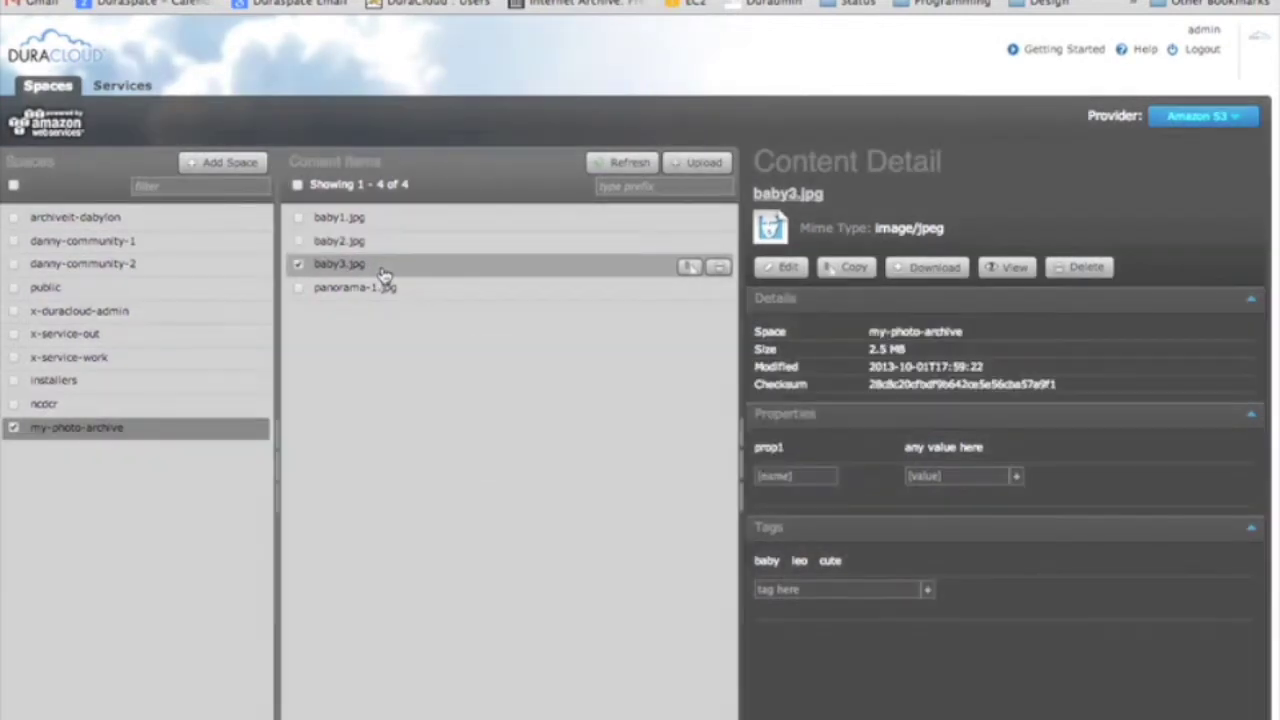
{"action": "left_click", "coordinate": [395, 290]}
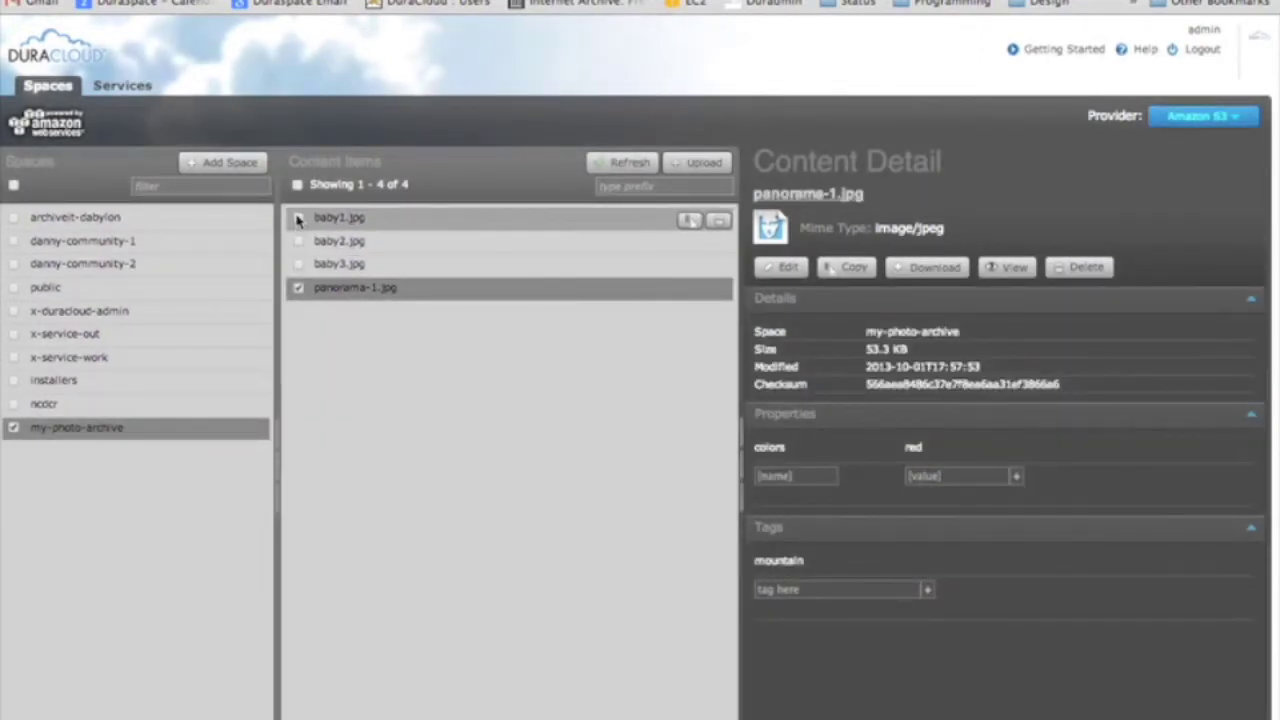
{"action": "left_click", "coordinate": [298, 218]}
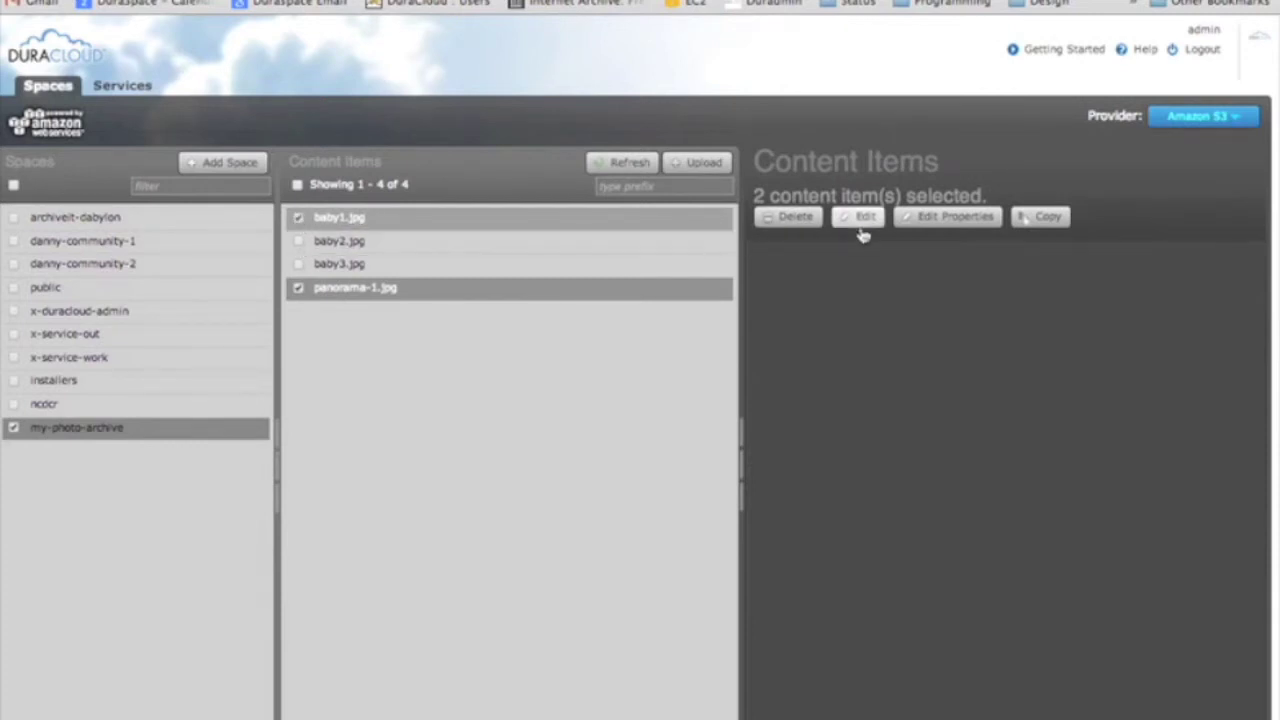
Bulk-remove the prop1 property and the cute tag from the two selected items.
{"action": "left_click", "coordinate": [949, 227]}
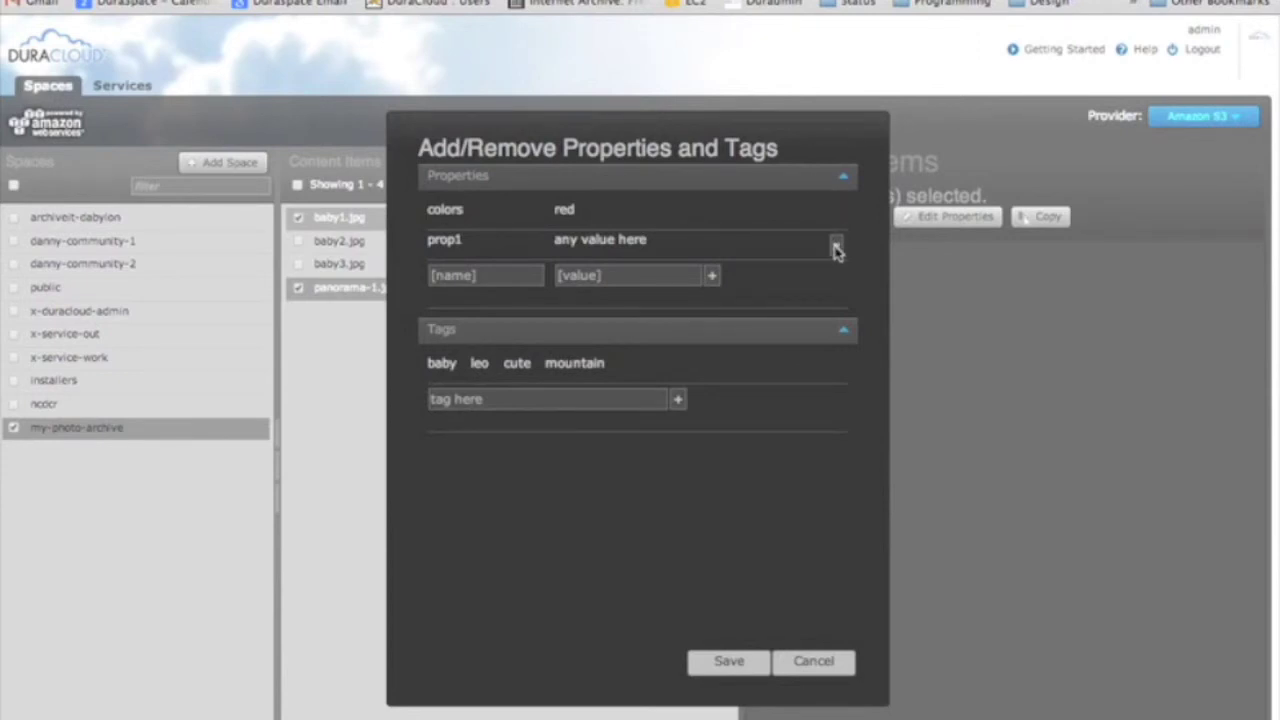
{"action": "left_click", "coordinate": [837, 249]}
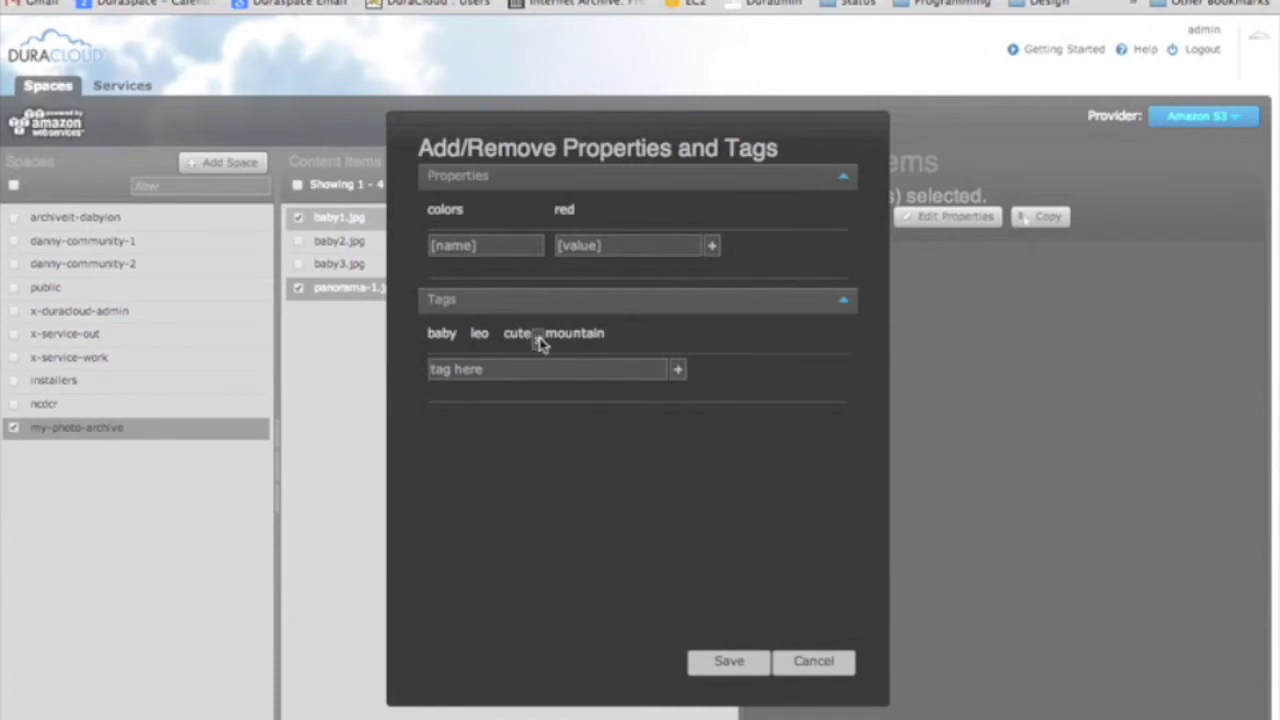
{"action": "left_click", "coordinate": [537, 340]}
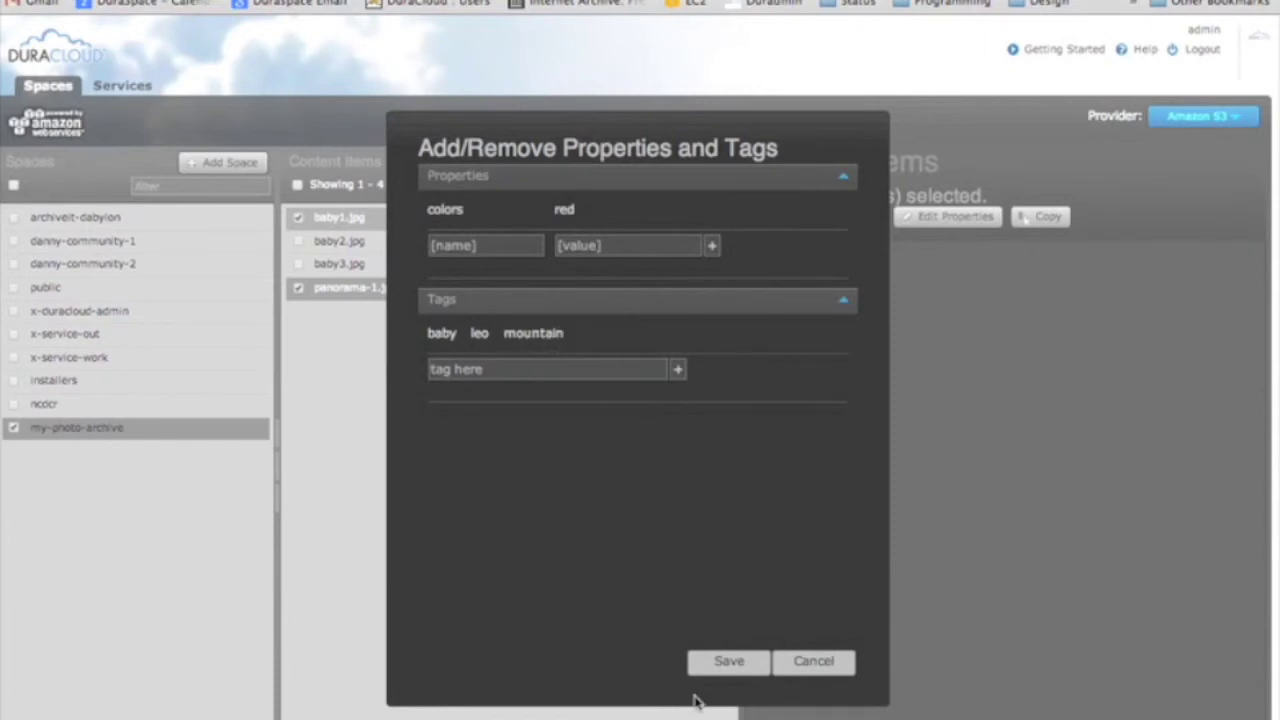
{"action": "left_click", "coordinate": [727, 662]}
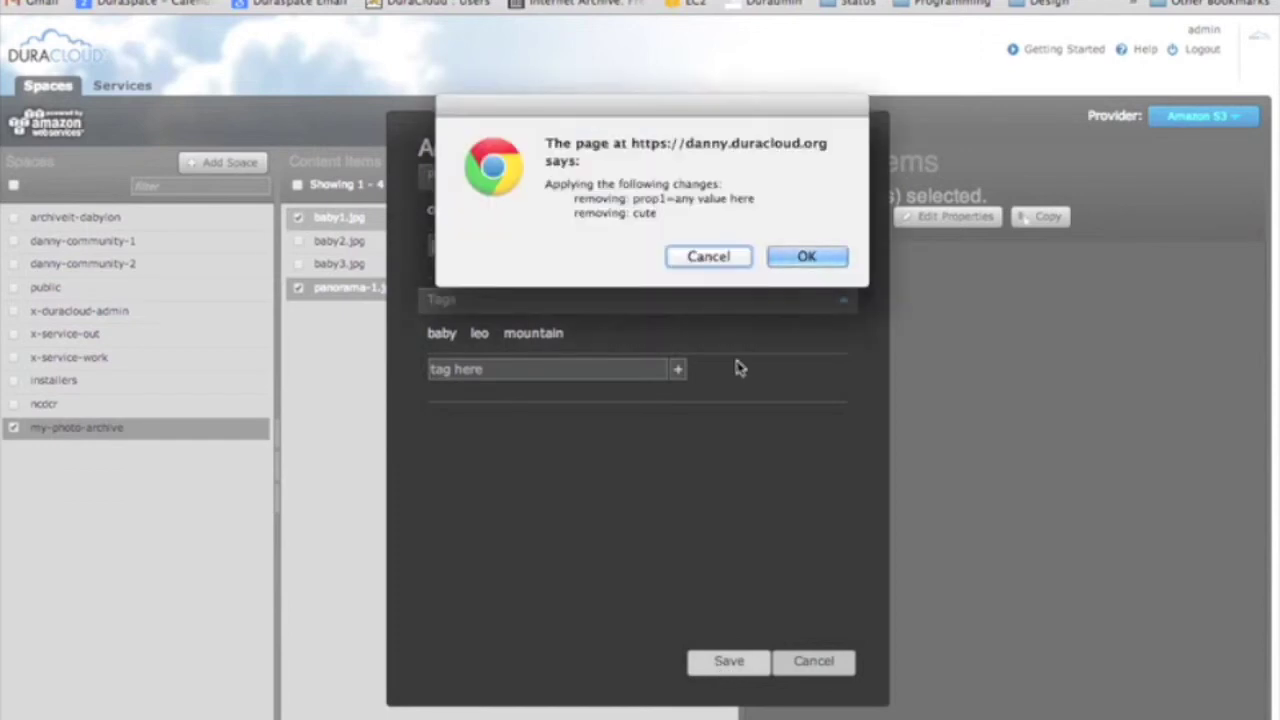
{"action": "left_click", "coordinate": [800, 258]}
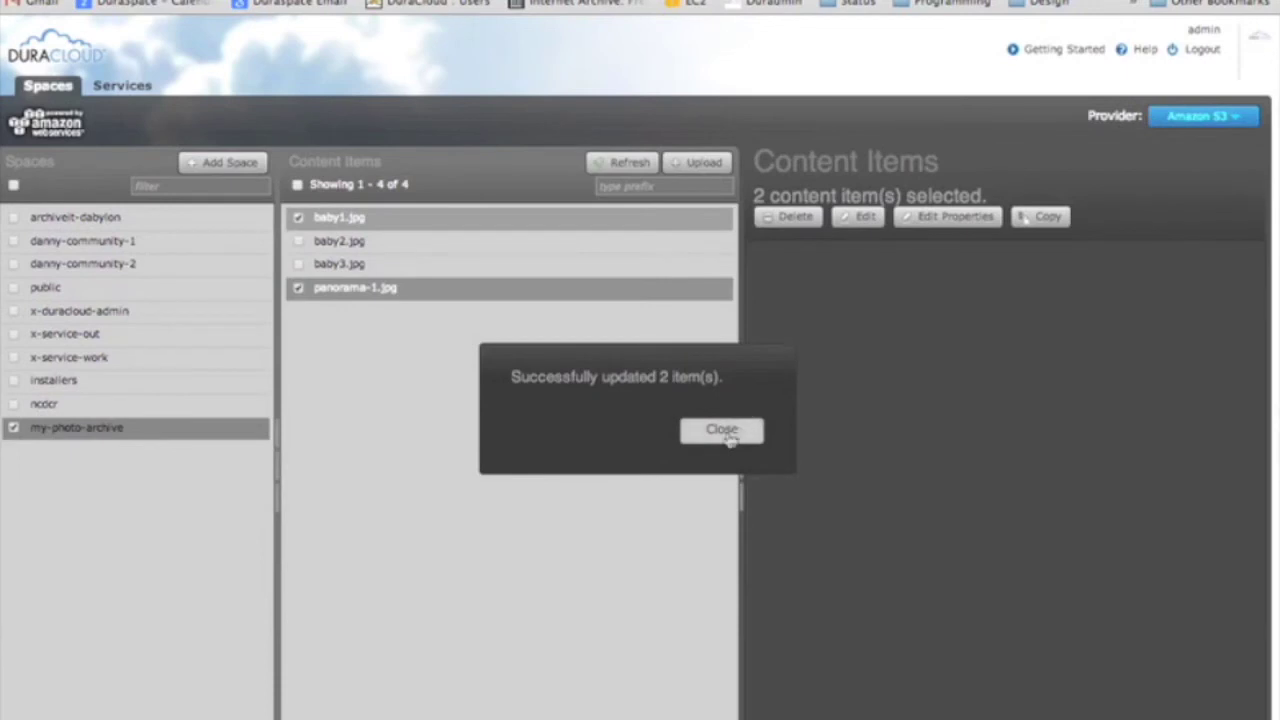
{"action": "left_click", "coordinate": [722, 429]}
Delete baby1.jpg and baby2.jpg, then display the baby3.jpg photo.
{"action": "left_click", "coordinate": [298, 240]}
{"action": "left_click", "coordinate": [298, 217]}
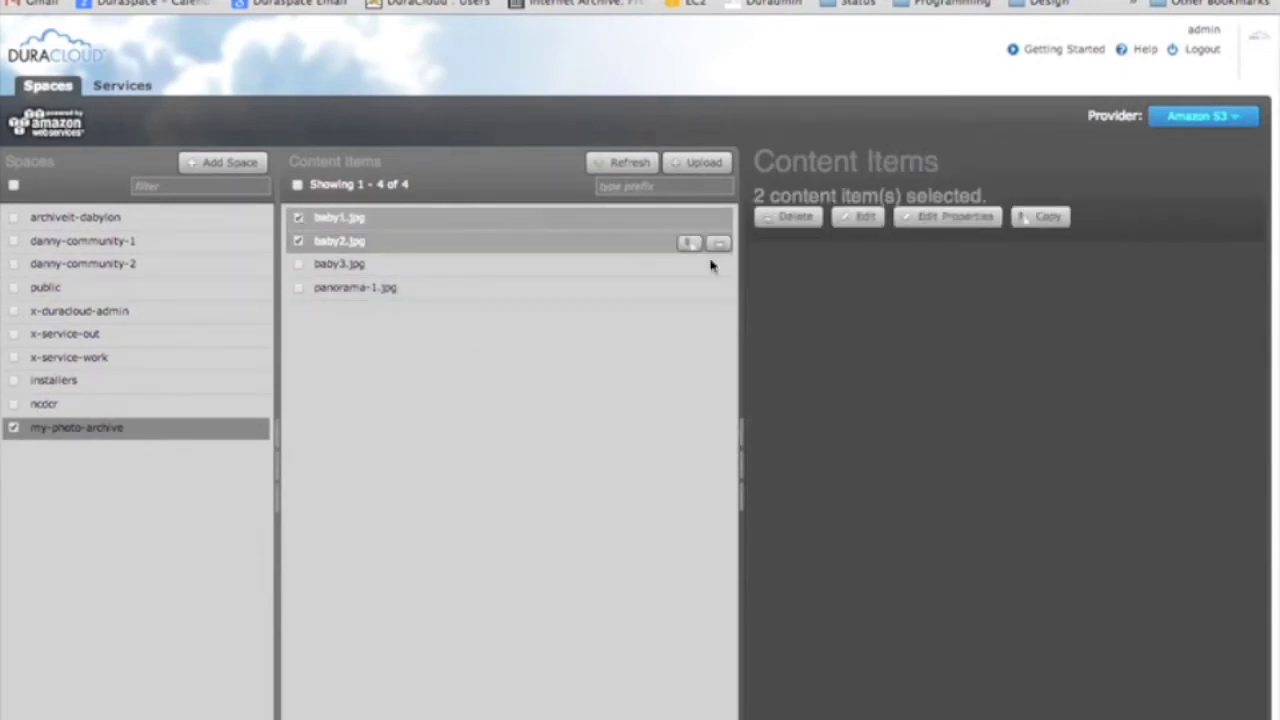
{"action": "left_click", "coordinate": [792, 220]}
{"action": "left_click", "coordinate": [802, 238]}
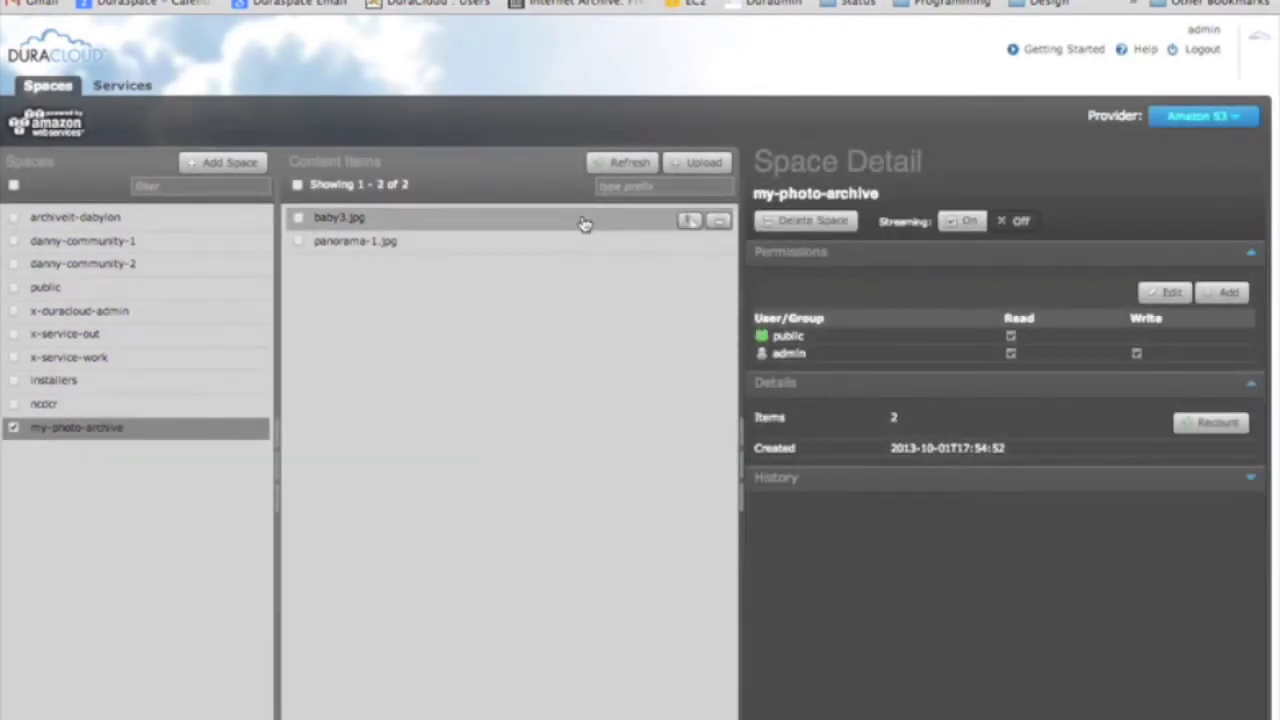
{"action": "left_click", "coordinate": [585, 222]}
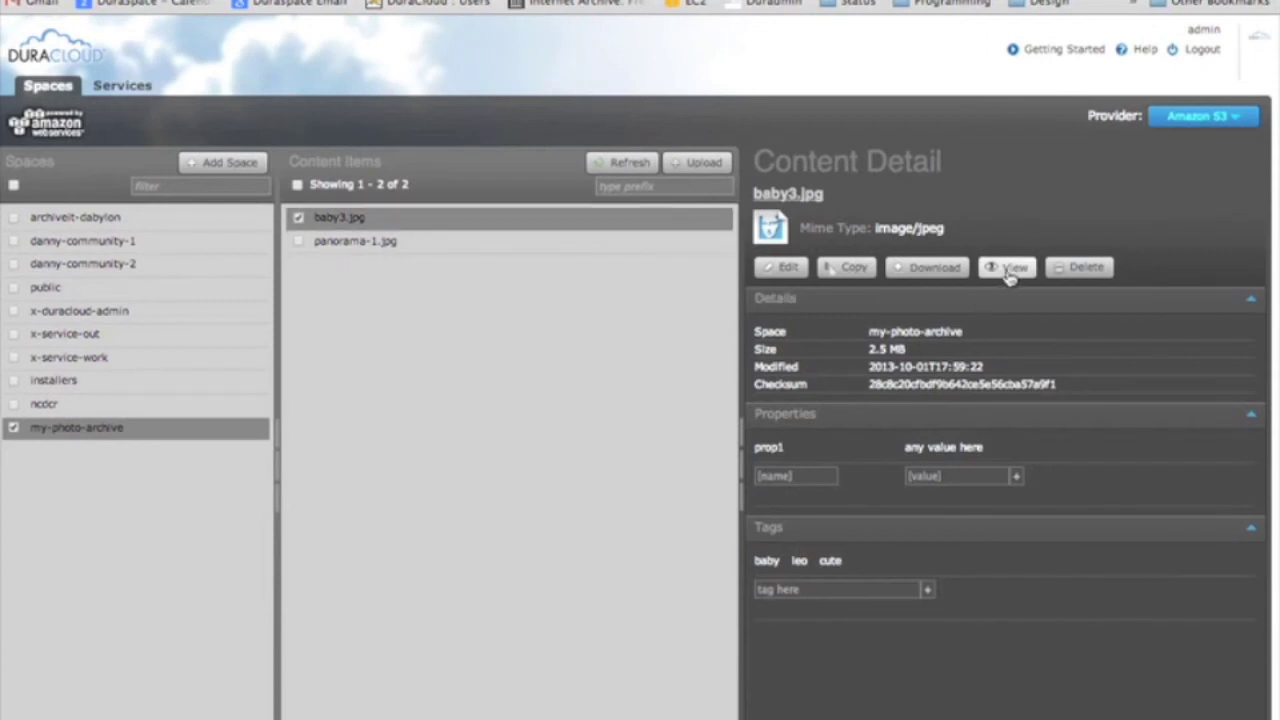
{"action": "left_click", "coordinate": [1008, 276]}
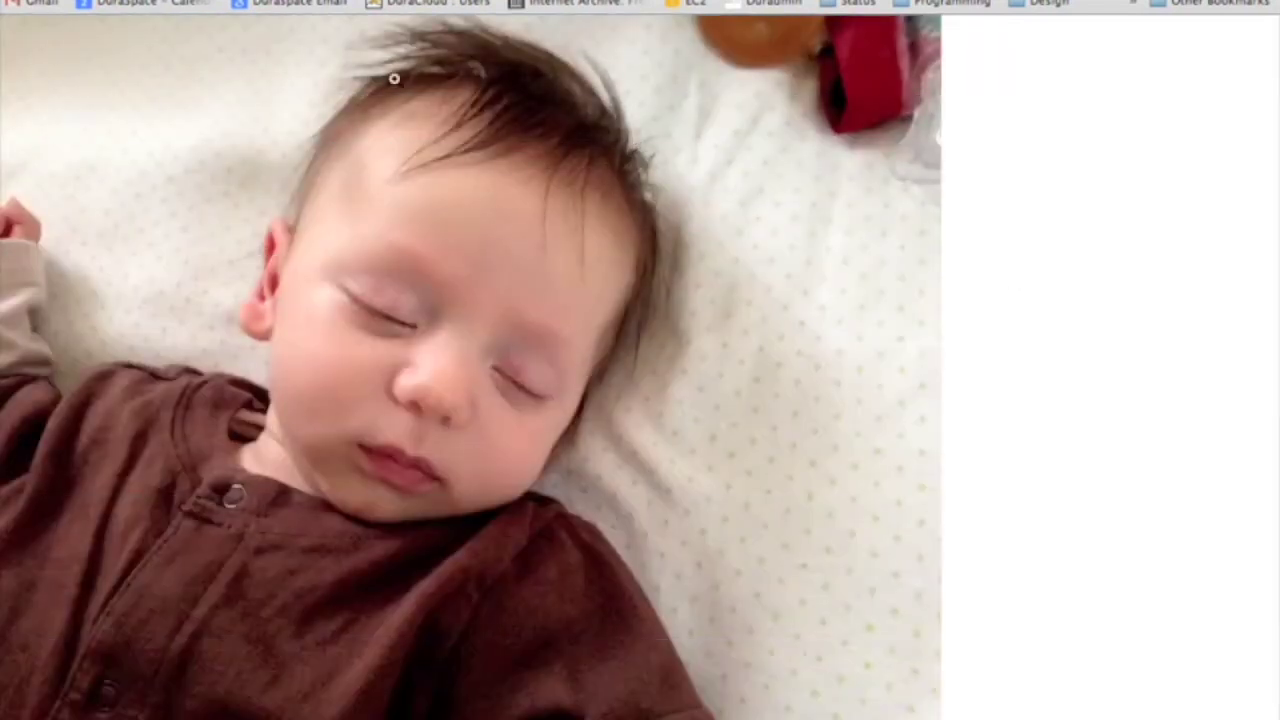